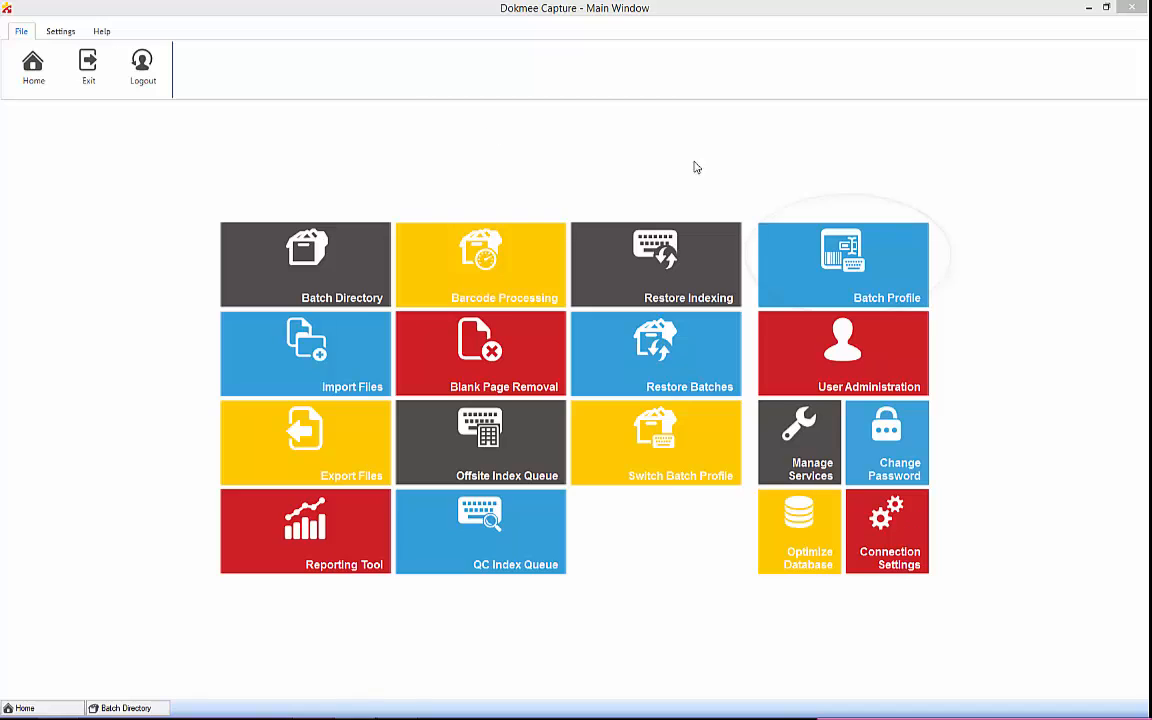
Step: Edit the Accounting batch profile and start creating a new barcode/OCR template for its zone recognition
click(816, 252)
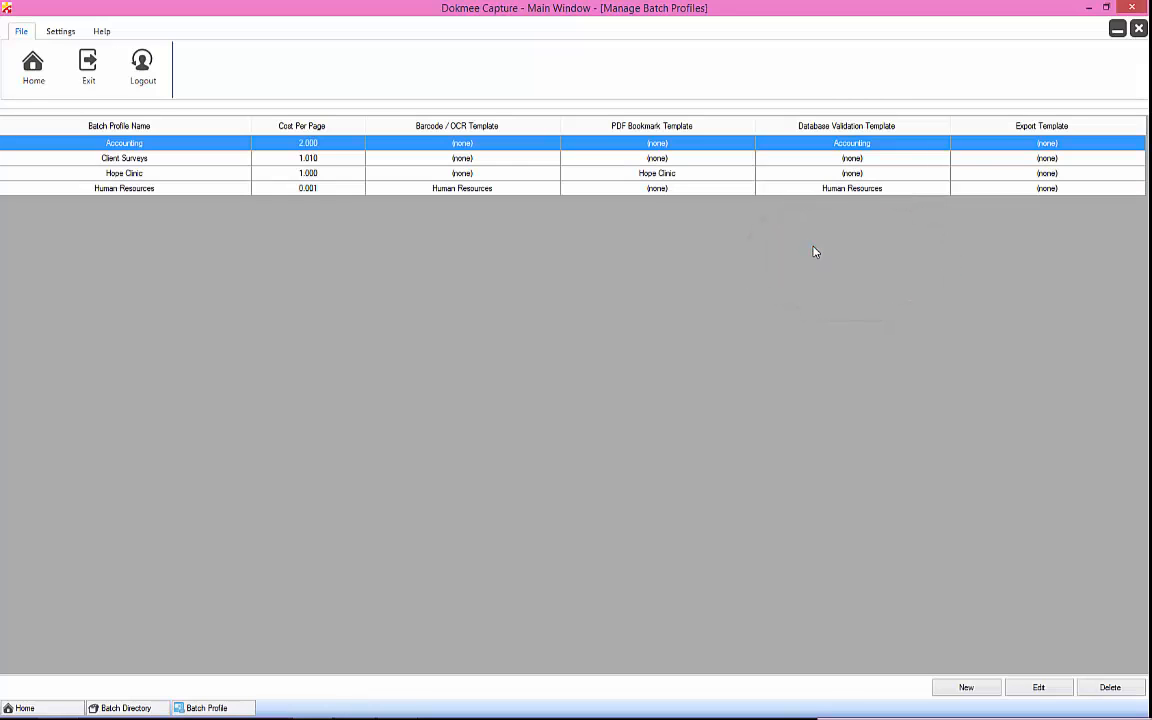
click(1052, 694)
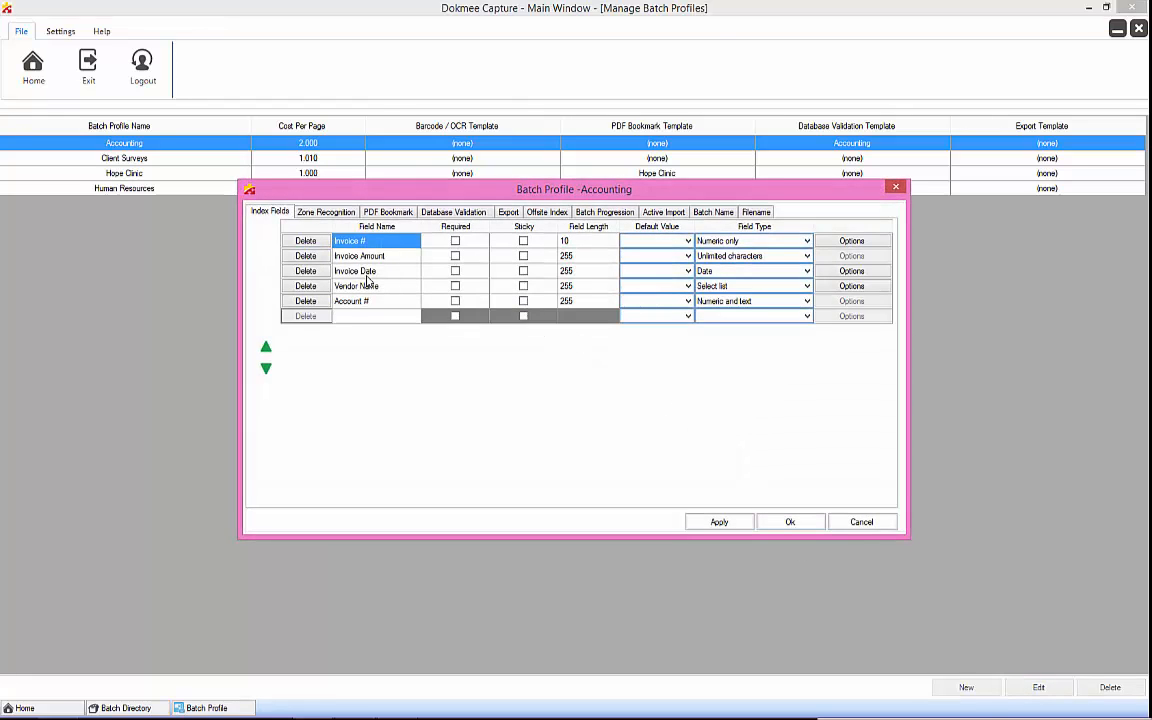
click(322, 214)
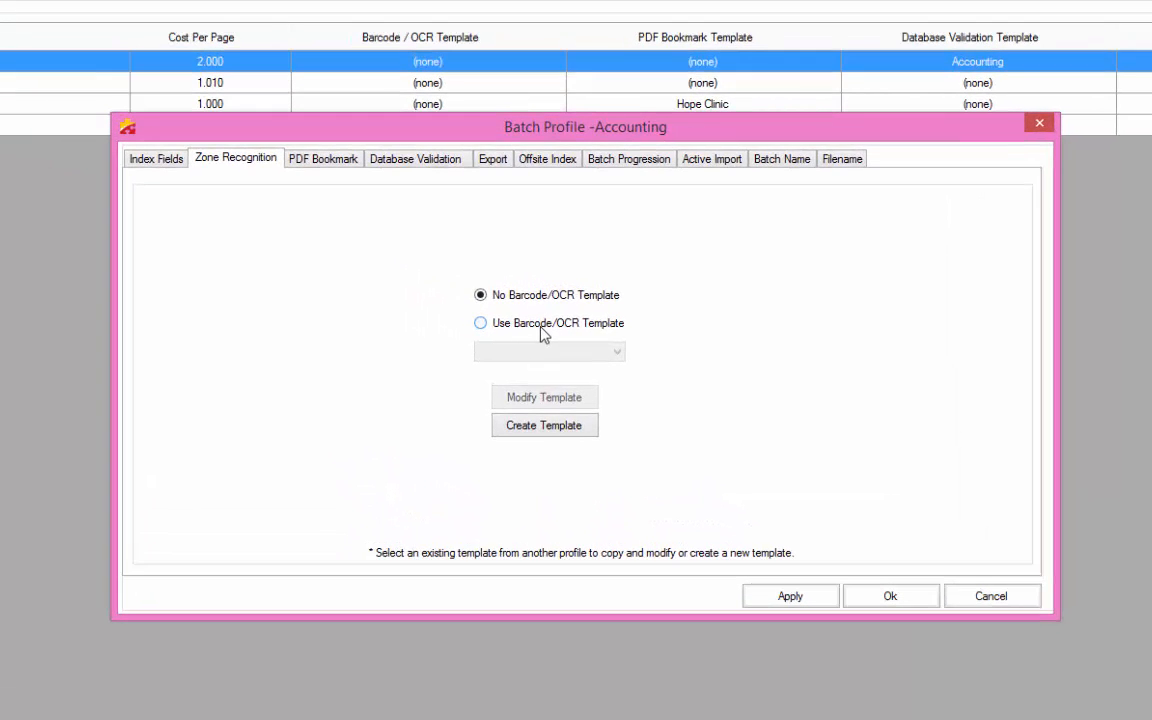
click(480, 325)
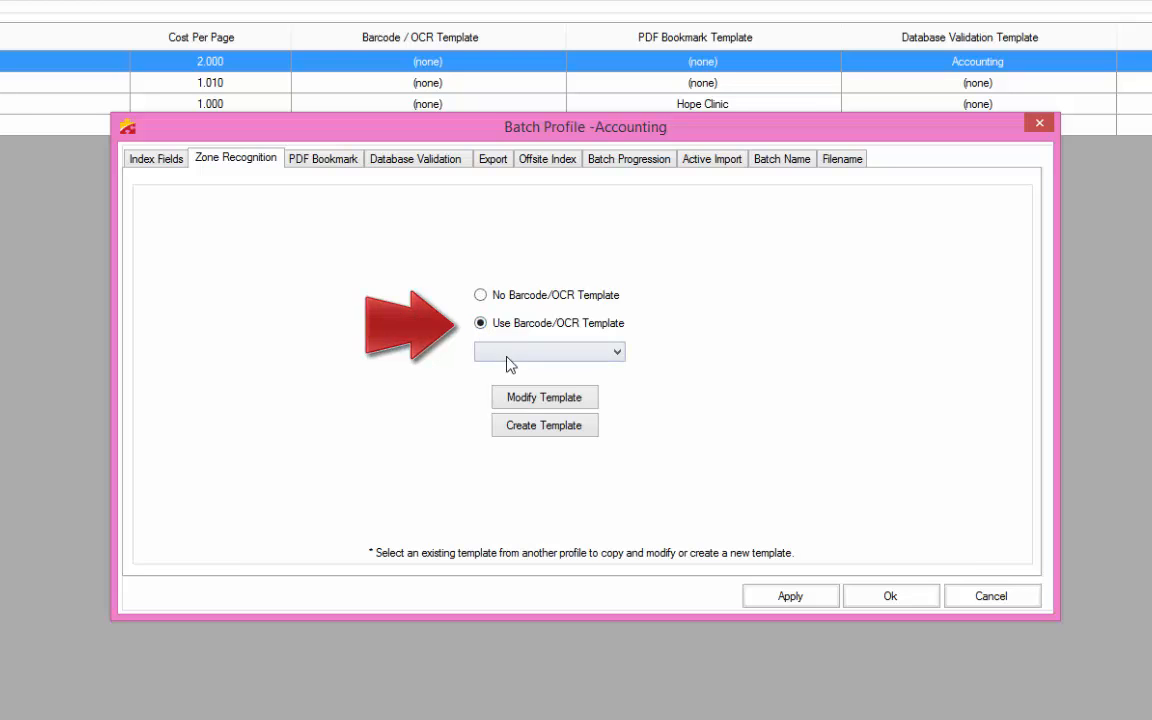
click(544, 425)
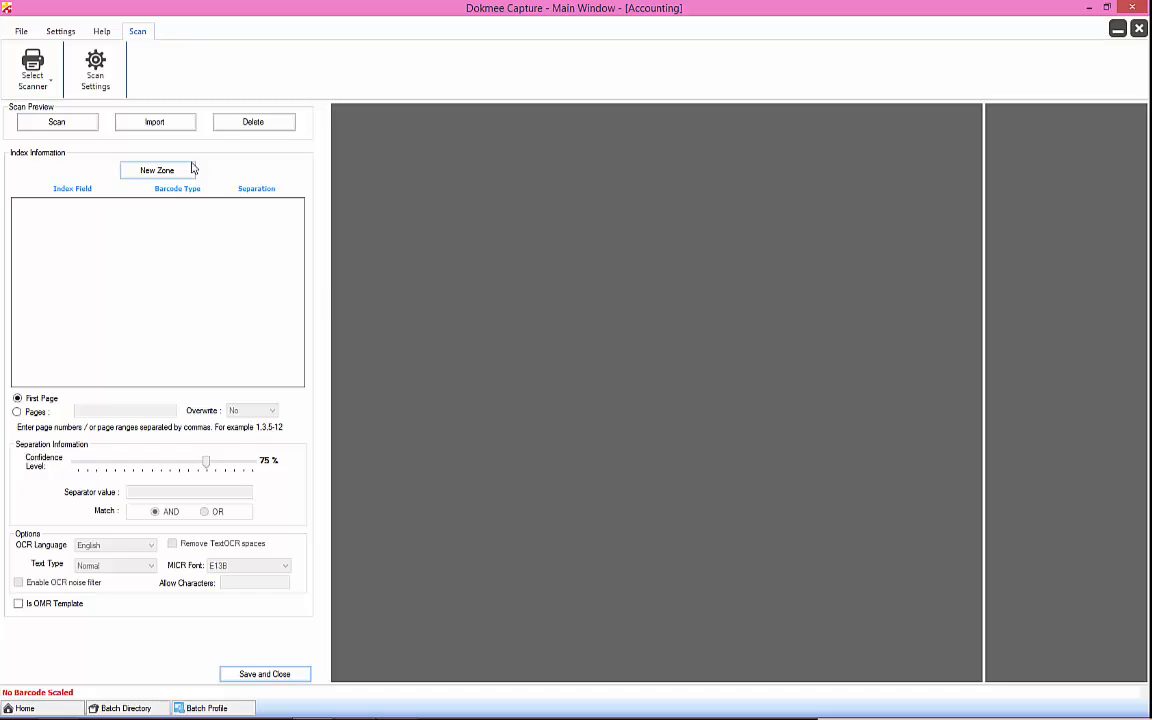
Step: Import ZR Samples.pdf from the Desktop\Sample Files\Zone Recognition folder as the template's sample document
click(178, 132)
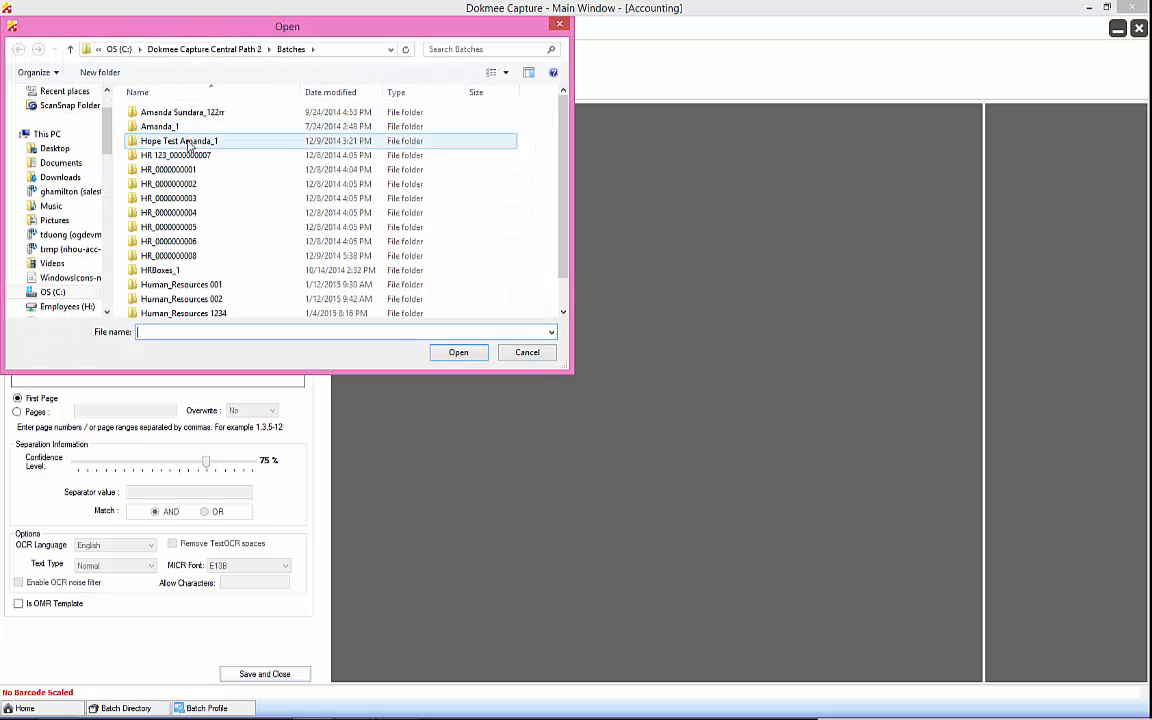
click(345, 48)
text(C:\Users\asundara\Desktop\Sample Files\Zone Recognition)
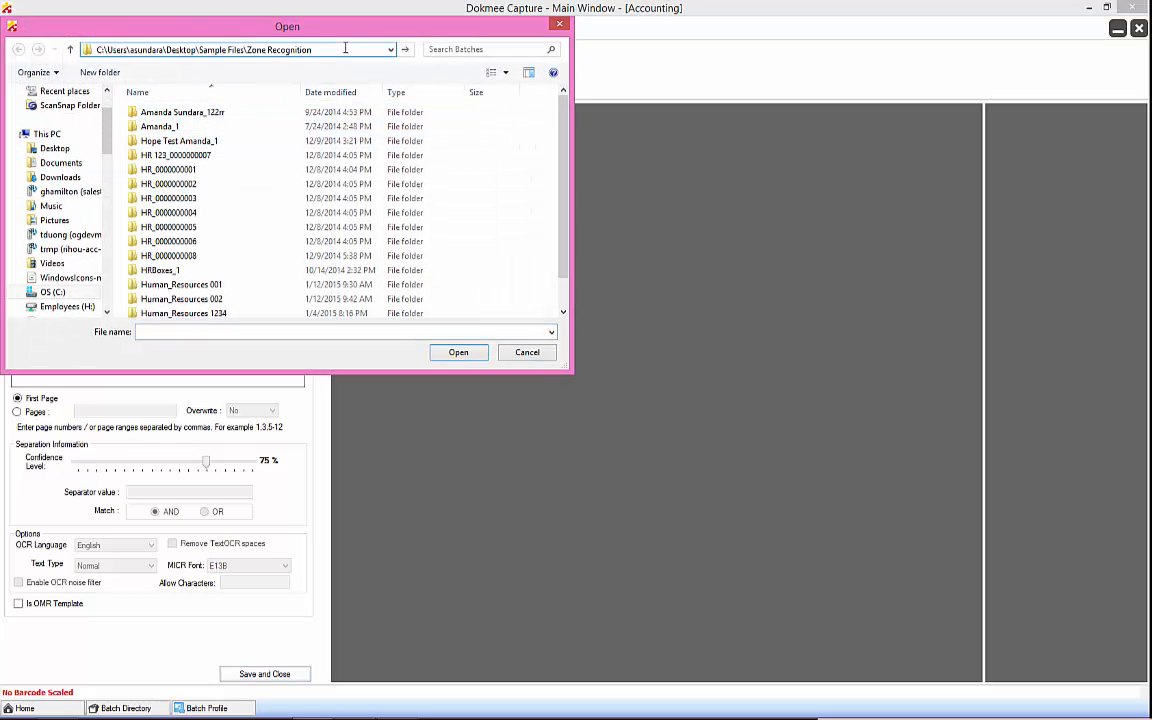
key(Return)
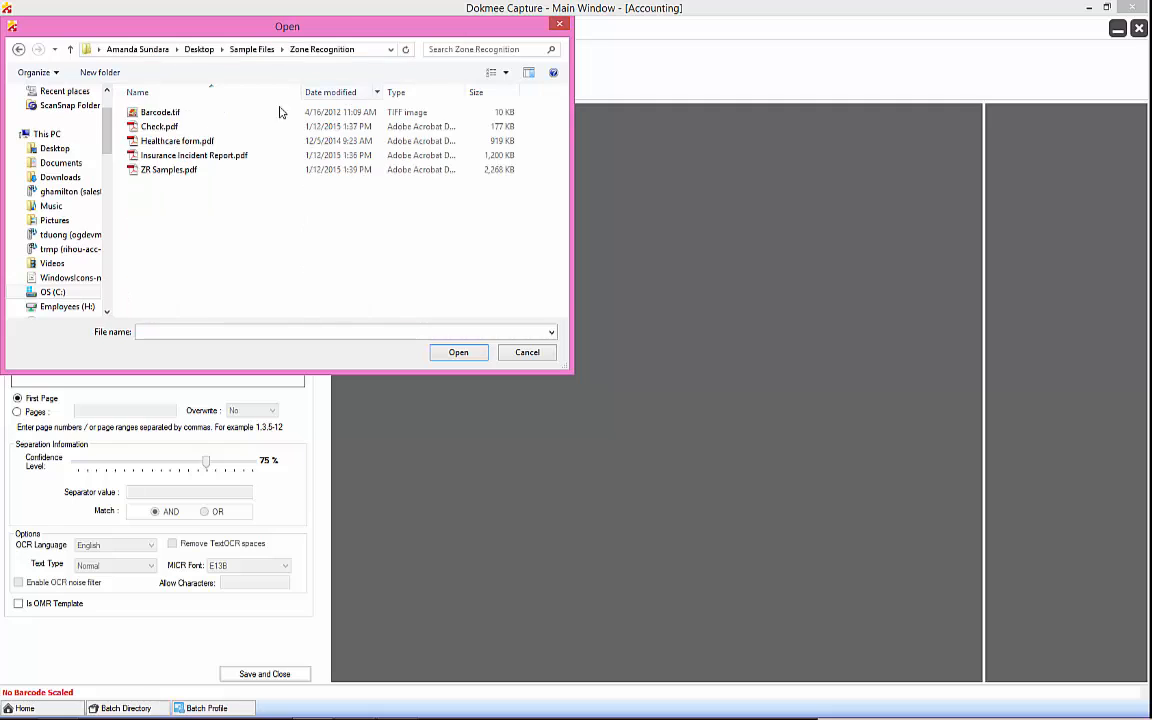
double_click(234, 178)
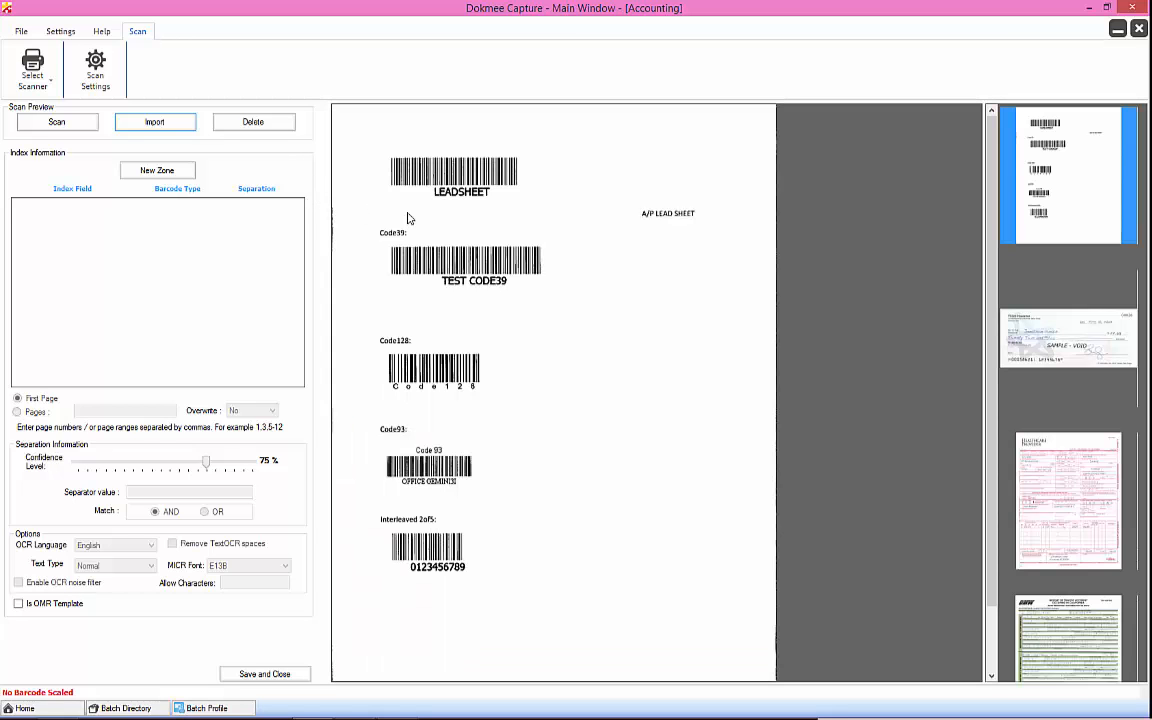
Step: Look through the imported sample pages, including the check, the health insurance claim form and the page after it
click(1066, 346)
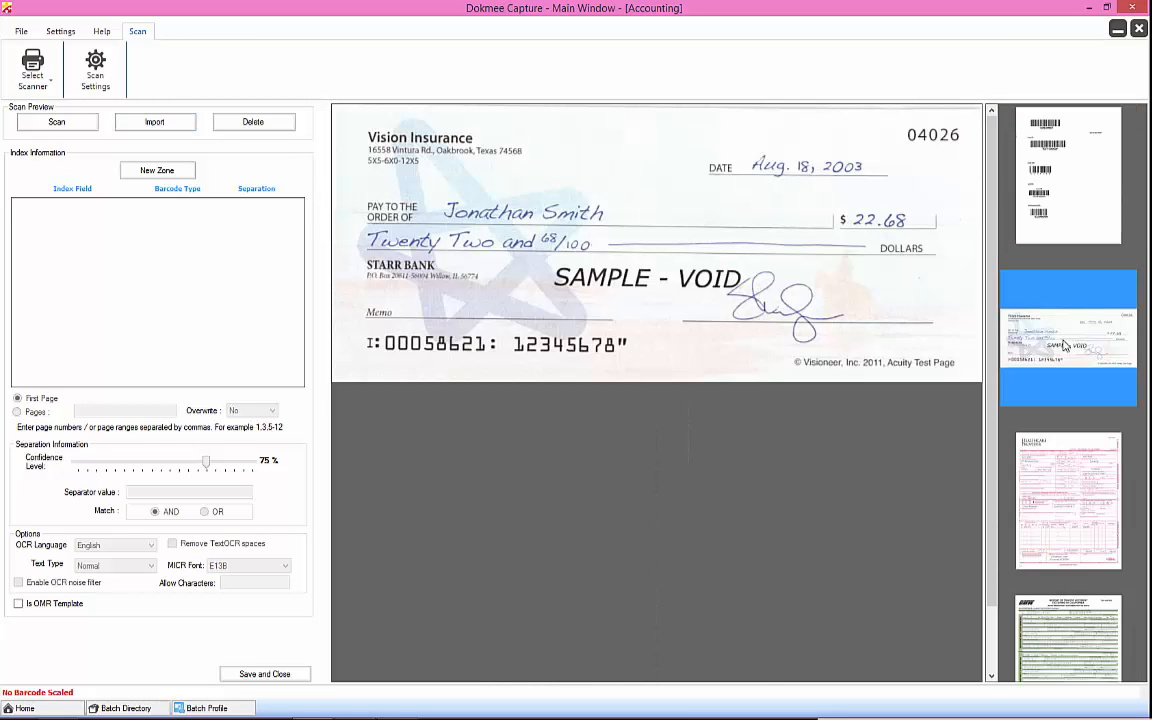
click(1064, 464)
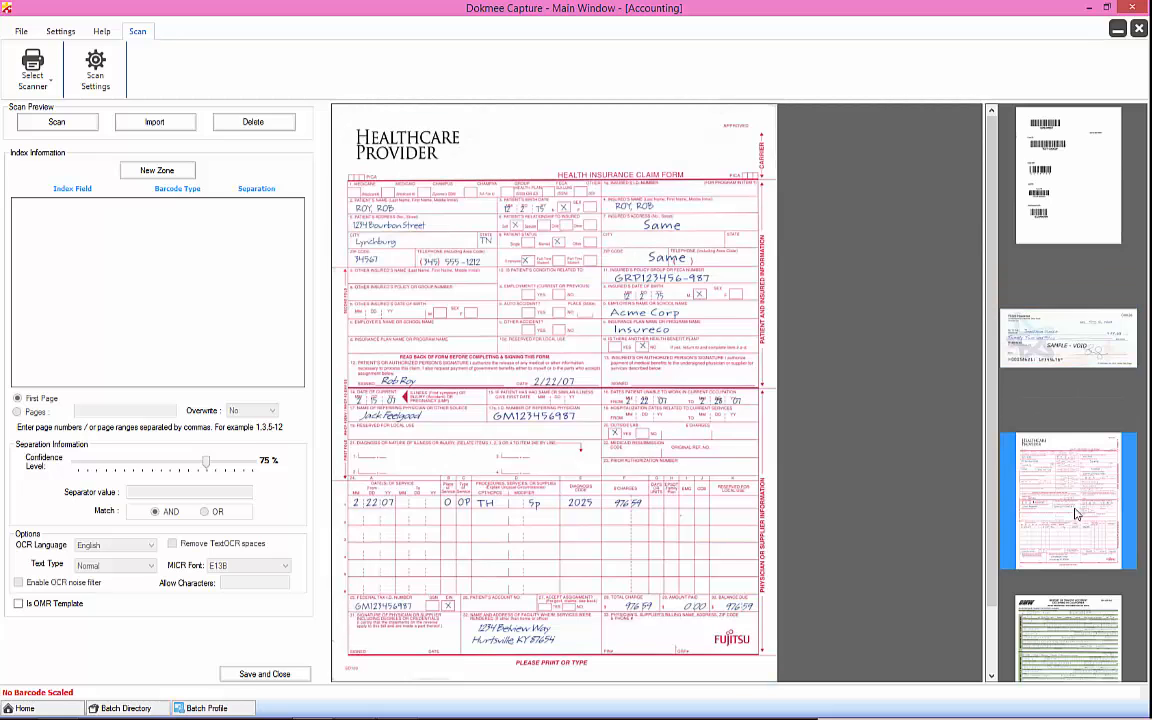
click(1068, 630)
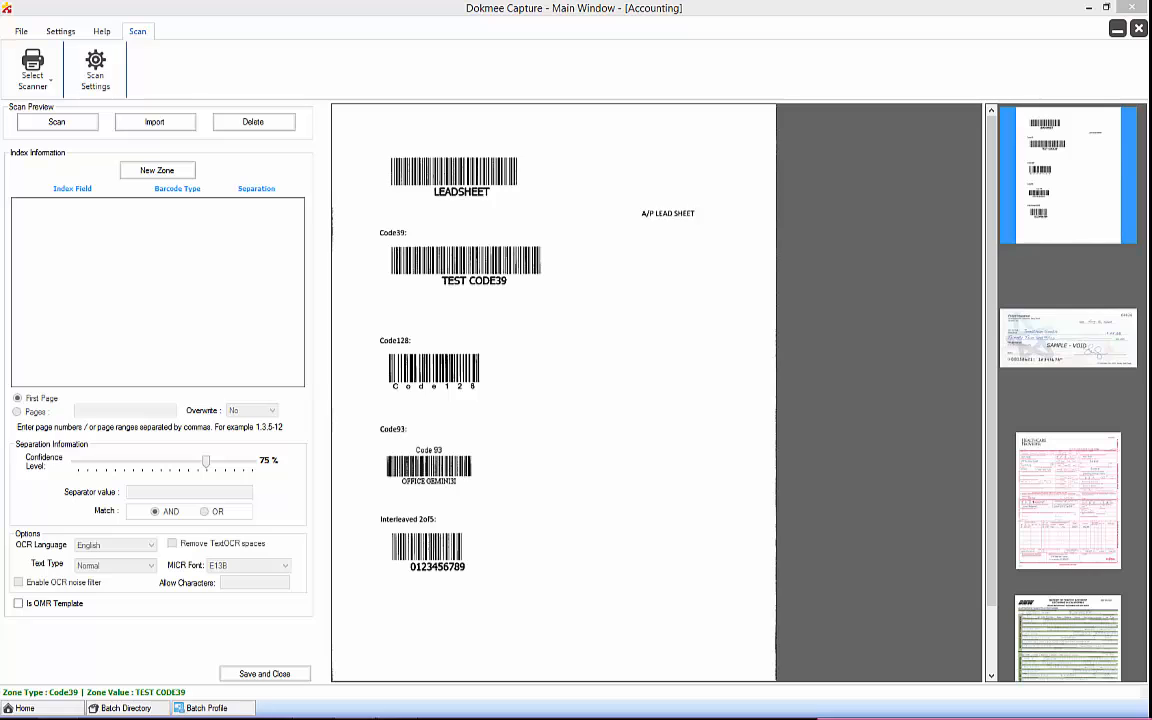
Step: Add a first zone on the barcode page and fit it around the TEST CODE39 barcode
click(172, 172)
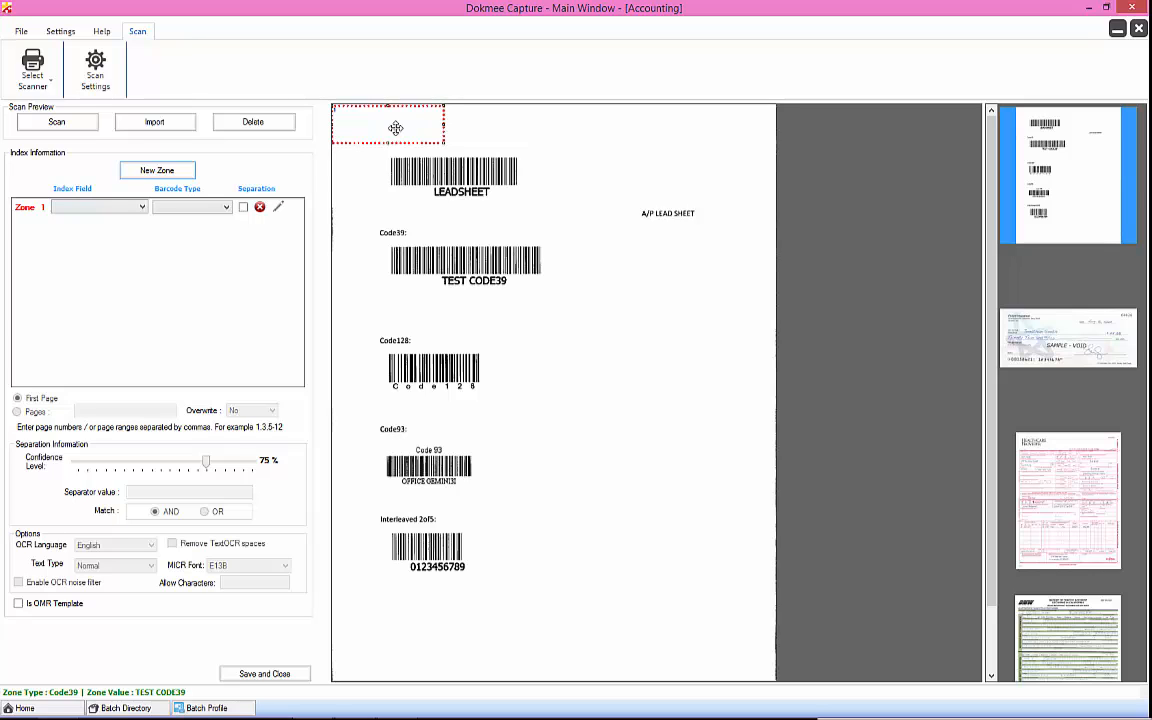
drag(396, 128, 417, 263)
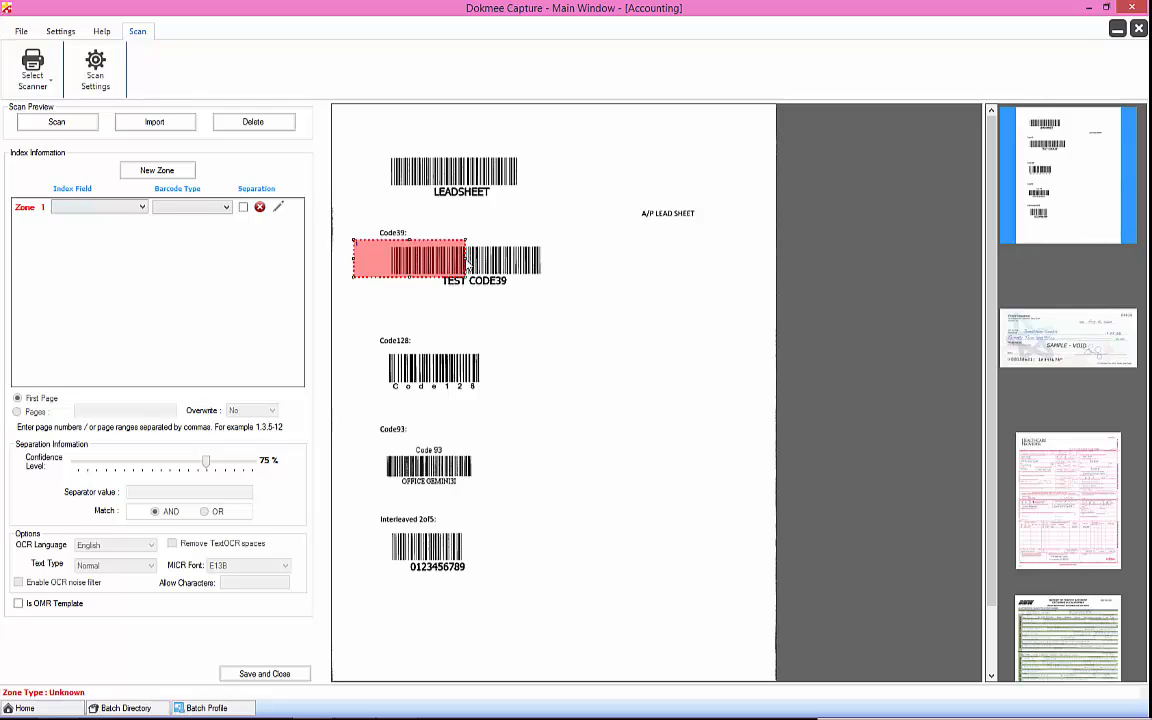
drag(466, 258, 578, 258)
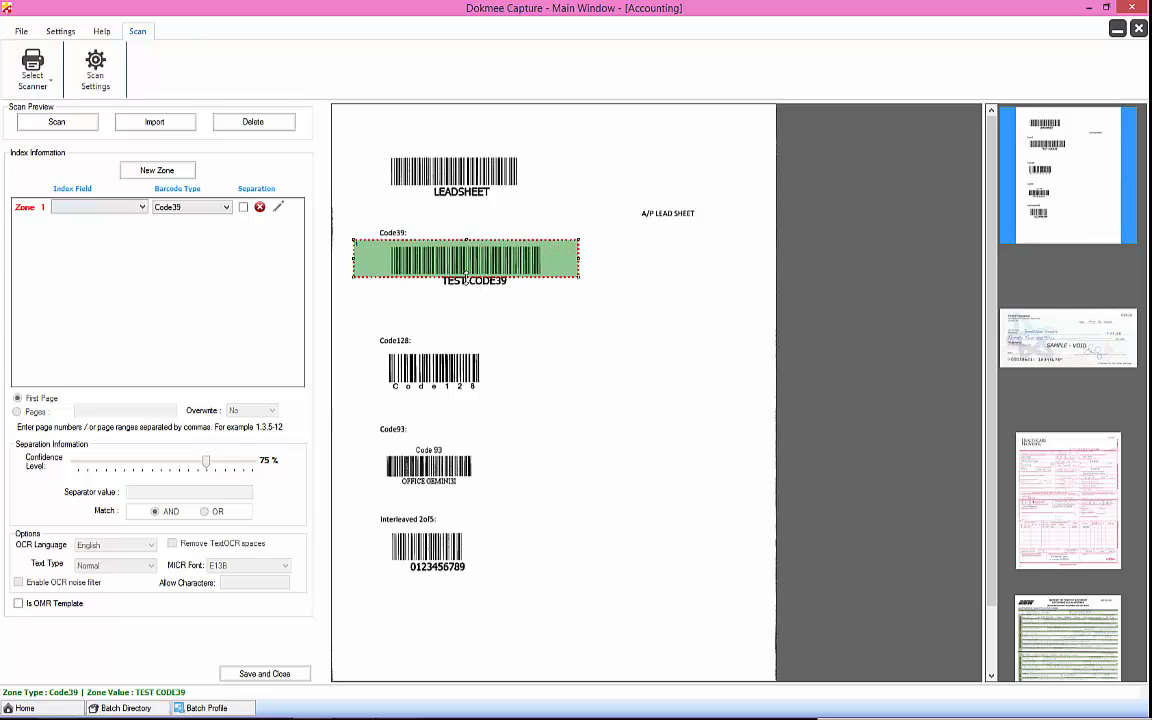
drag(466, 278, 466, 283)
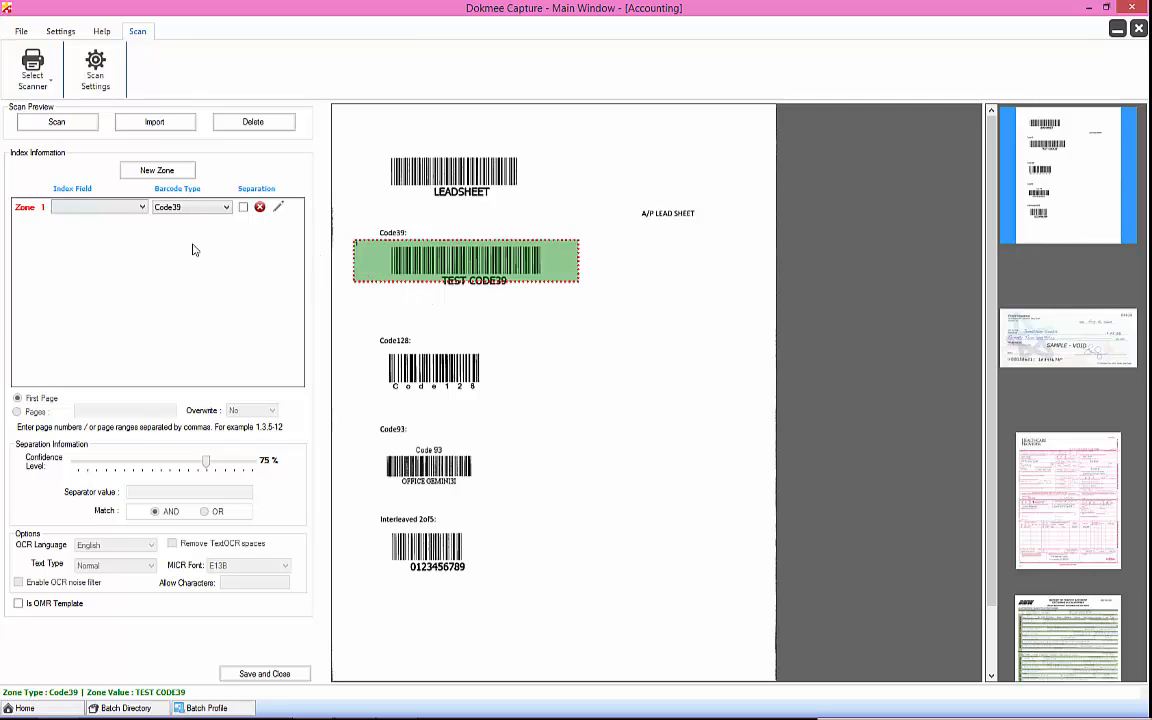
Step: Add a second zone, place it over the Code128 barcode, and enlarge the page view
click(157, 170)
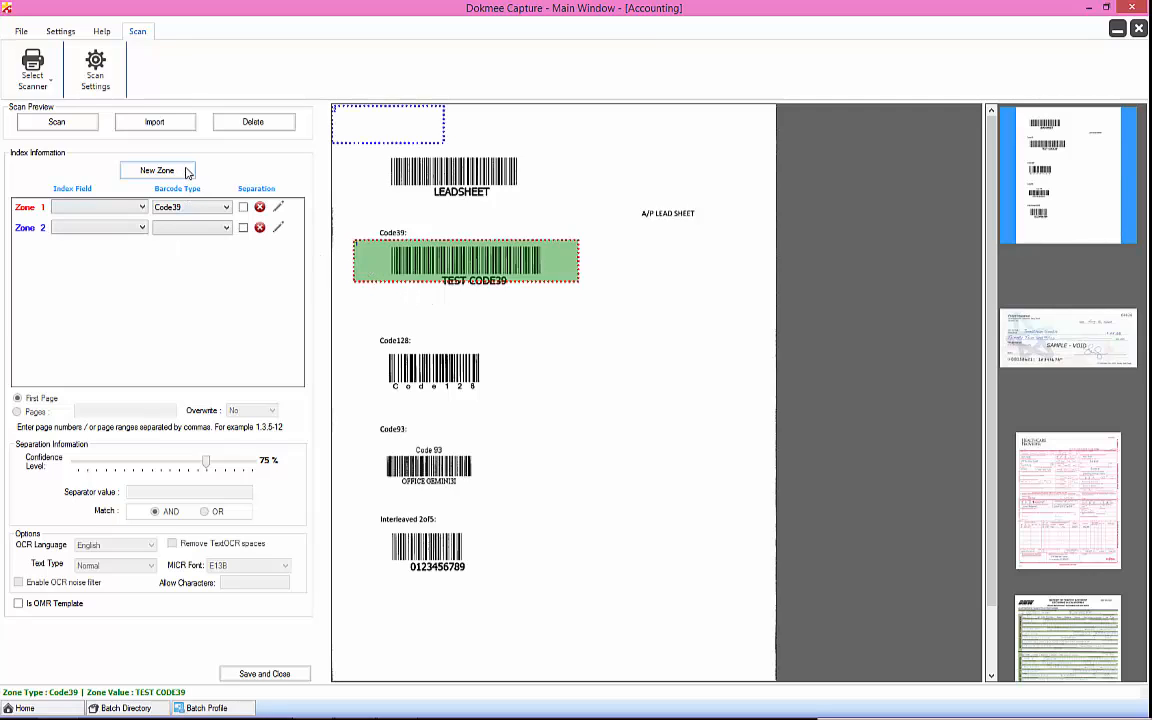
drag(394, 125, 522, 346)
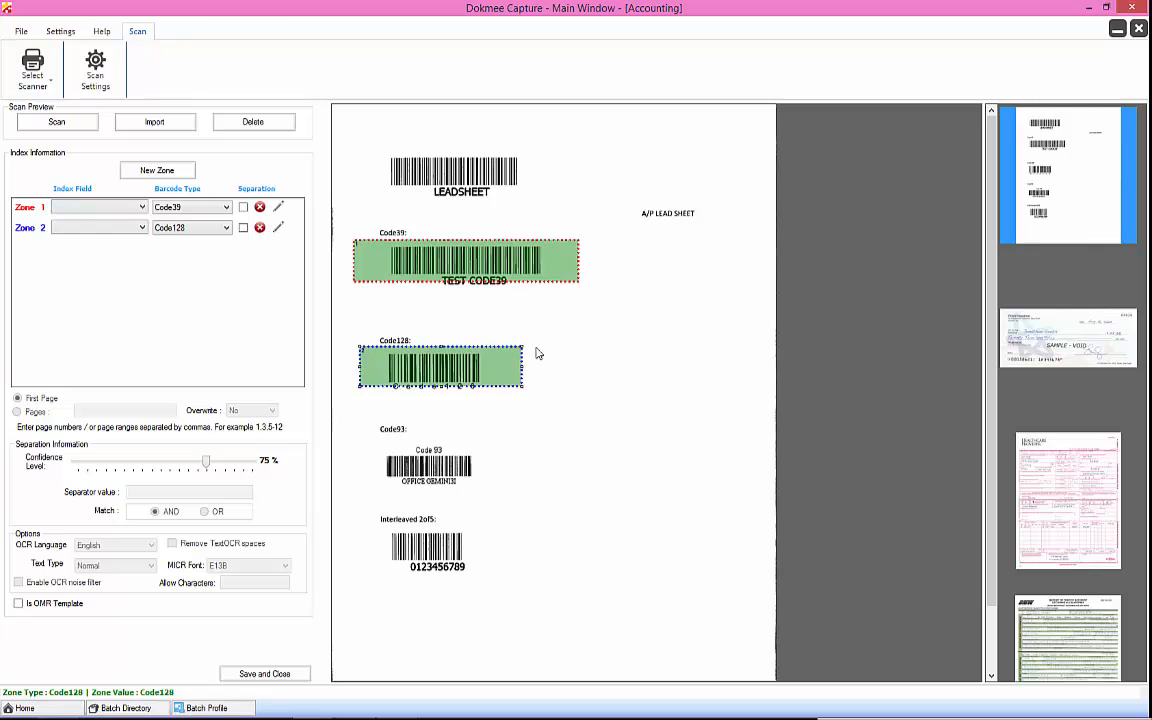
right_click(573, 347)
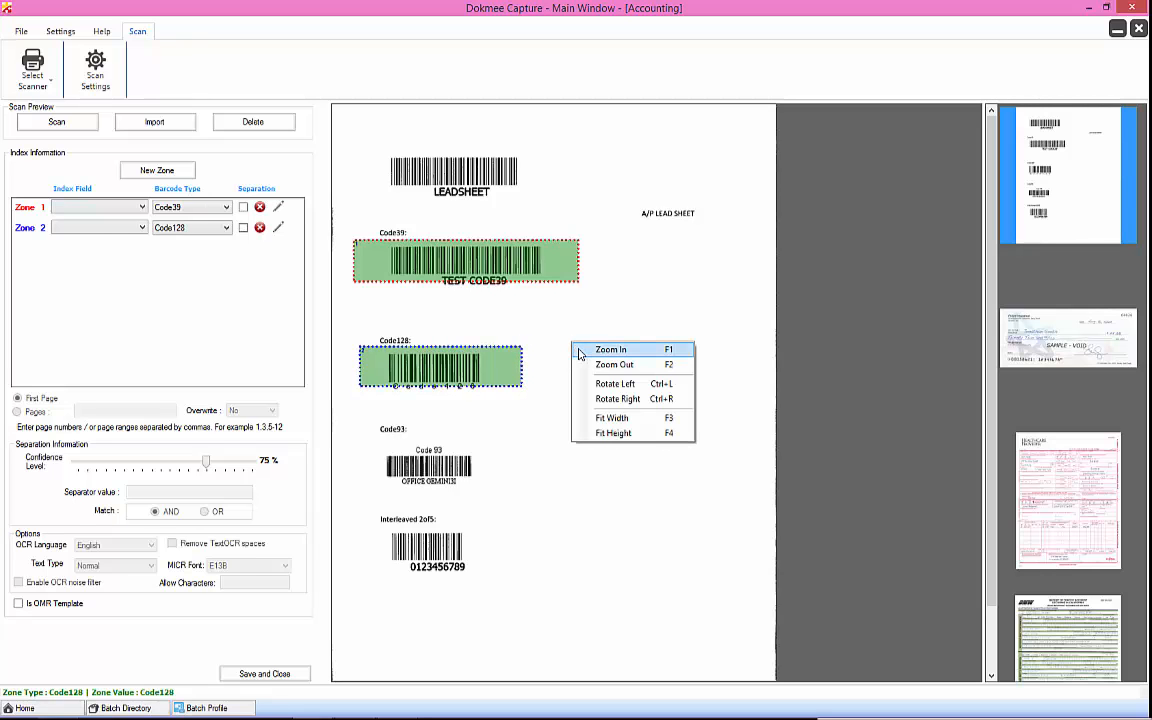
click(608, 350)
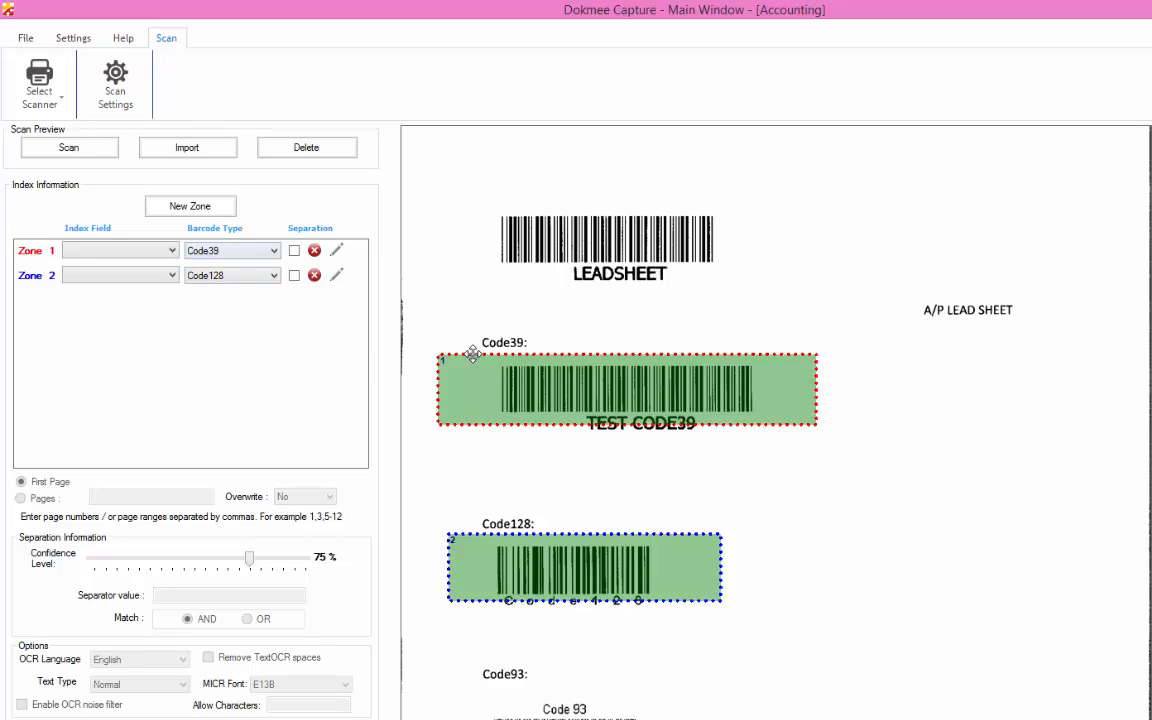
Step: Assign the index field Invoice # to zone 1 and Invoice Date to zone 2
click(171, 250)
click(162, 275)
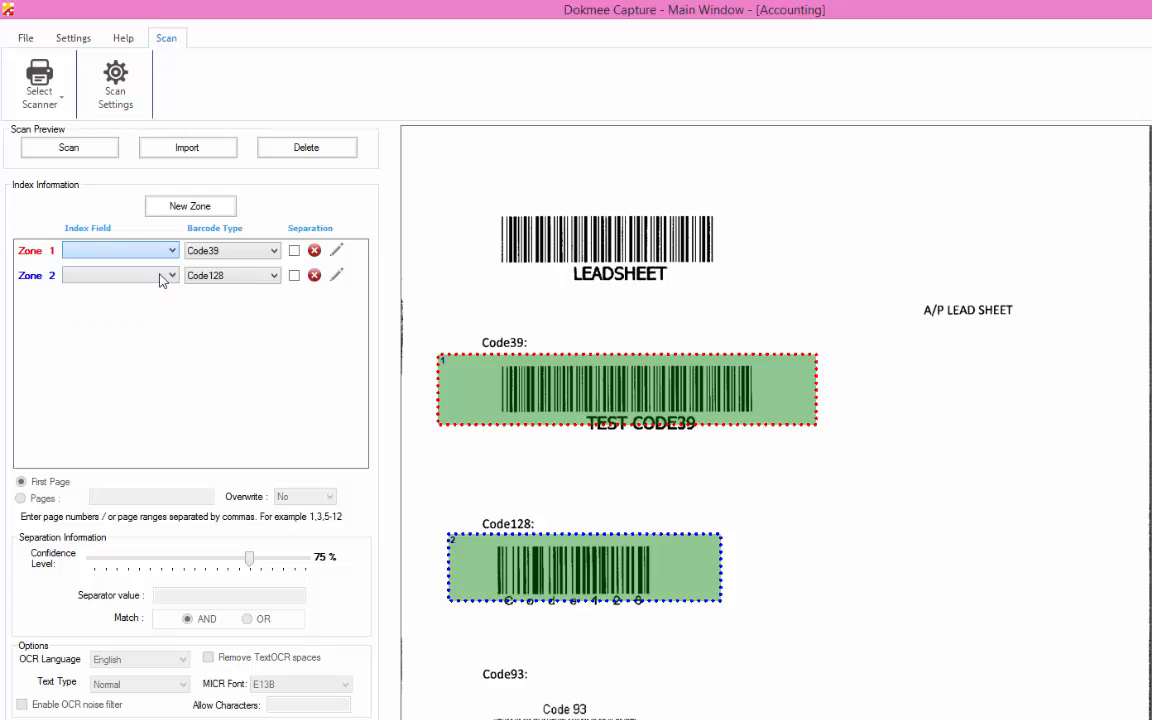
click(173, 277)
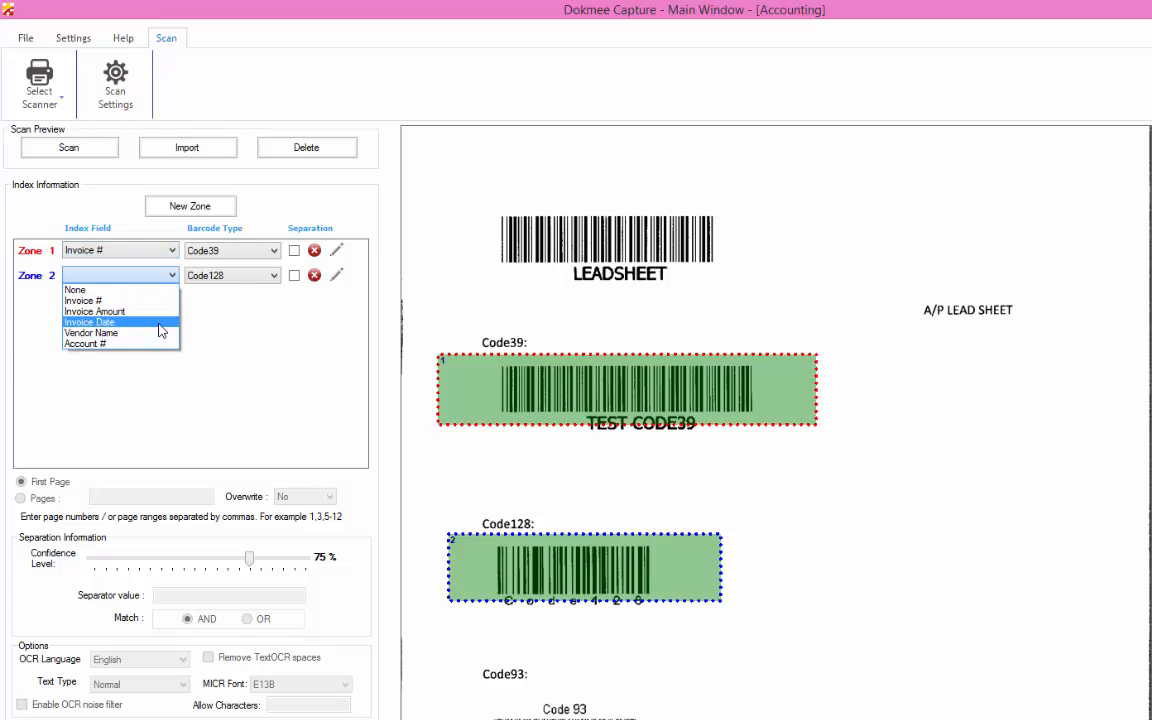
click(160, 324)
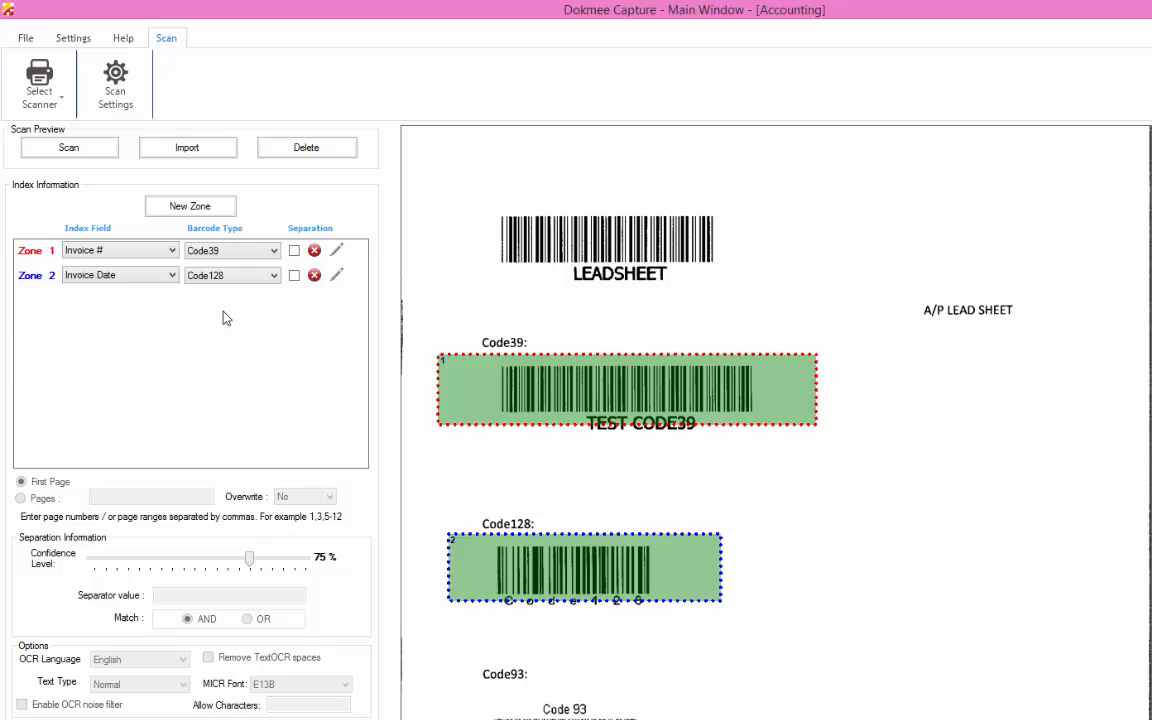
click(274, 278)
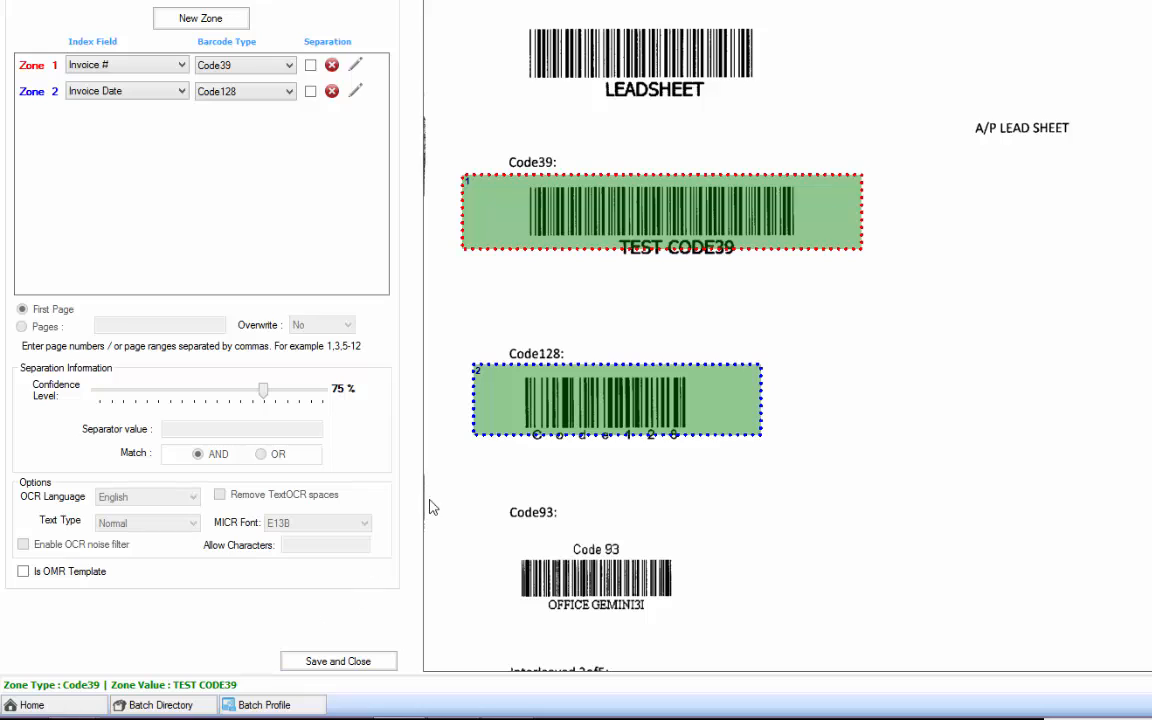
click(547, 411)
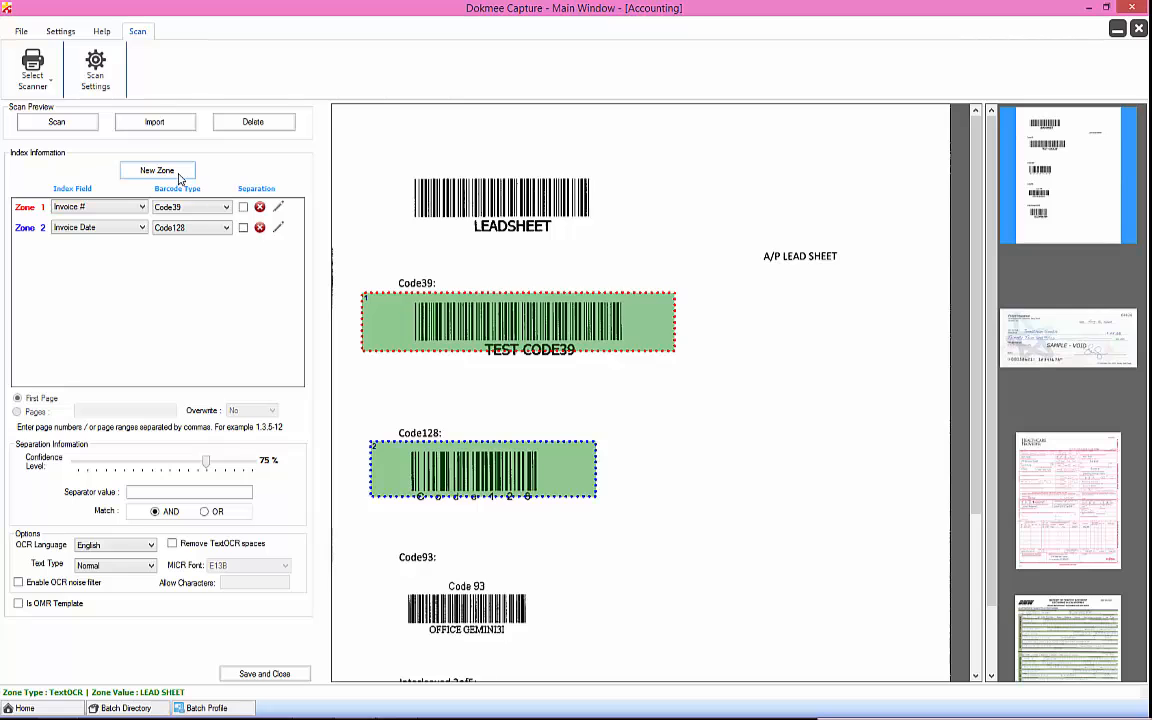
Step: Add a third zone over the words LEAD SHEET in the A/P LEAD SHEET text and make its barcode type TextOCR
click(180, 175)
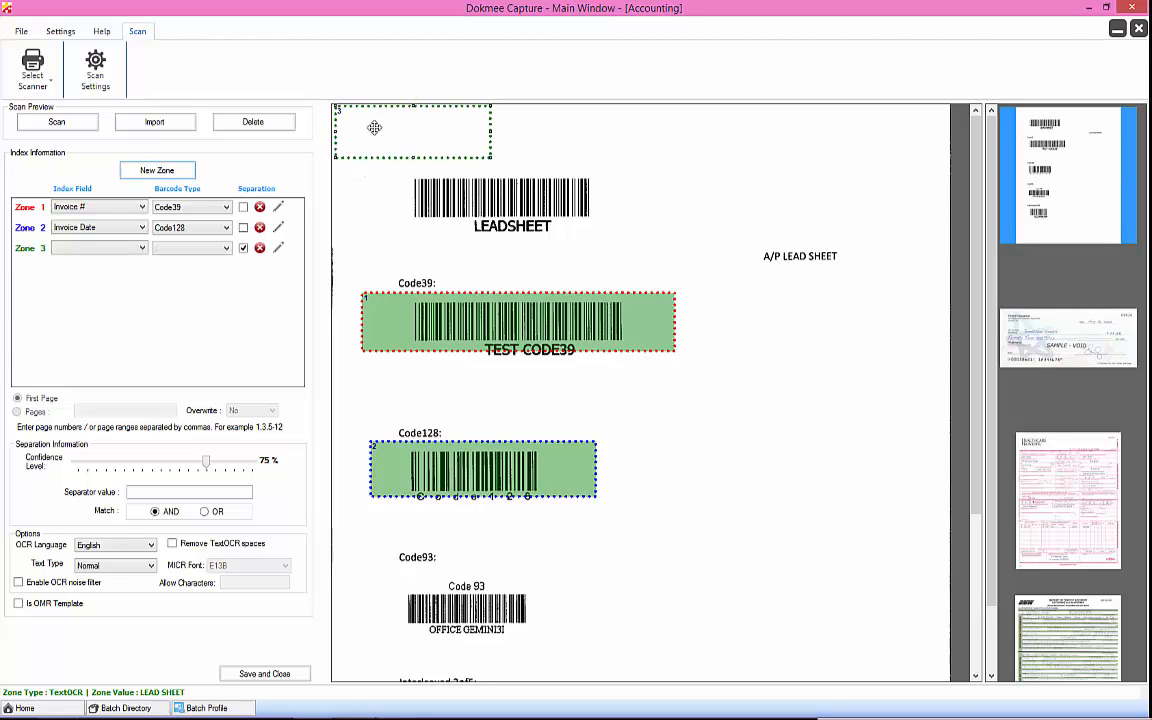
drag(373, 124, 768, 253)
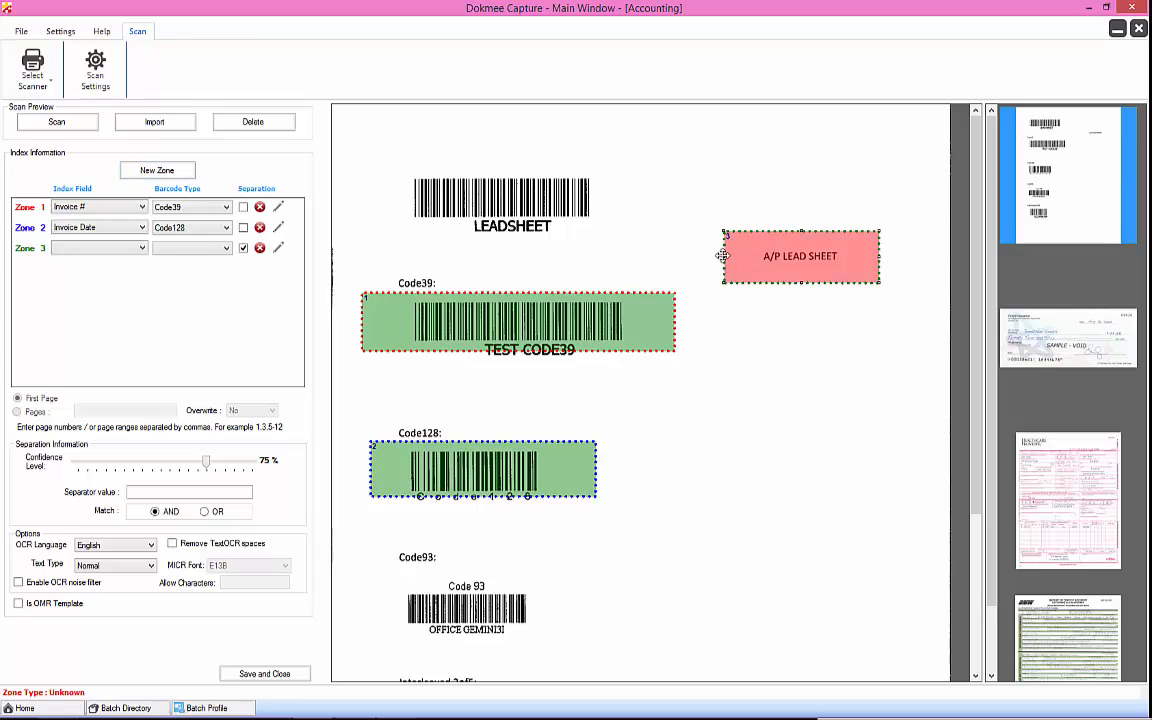
drag(723, 257, 782, 256)
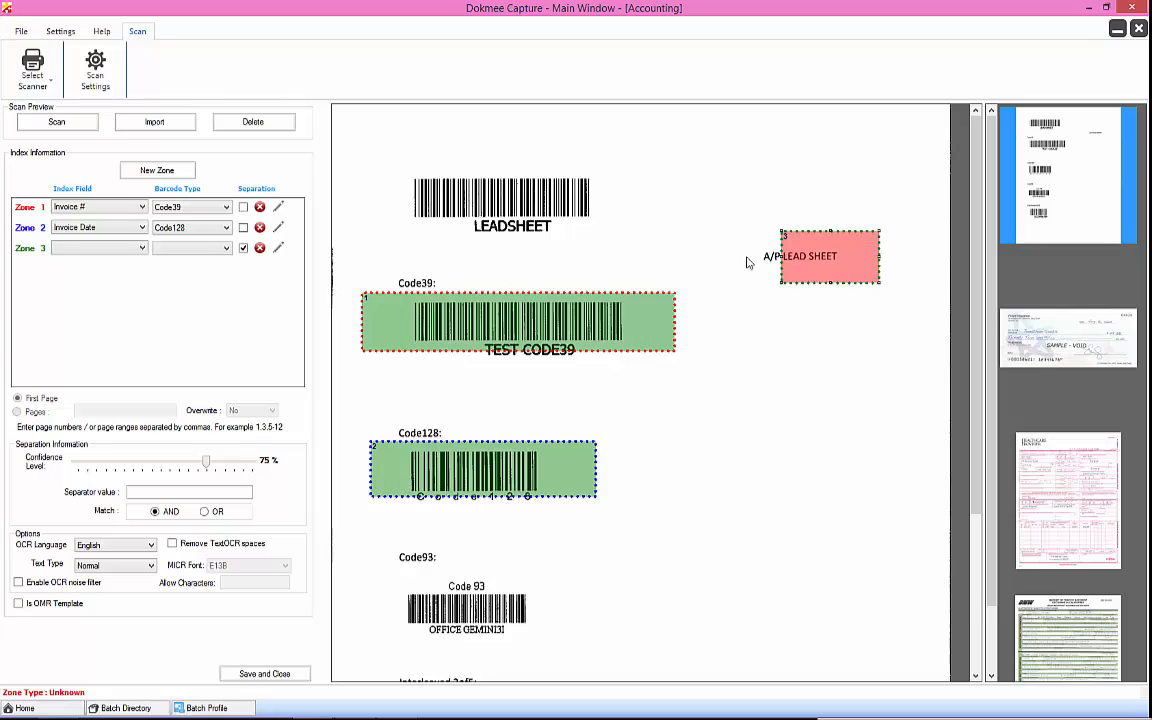
click(227, 250)
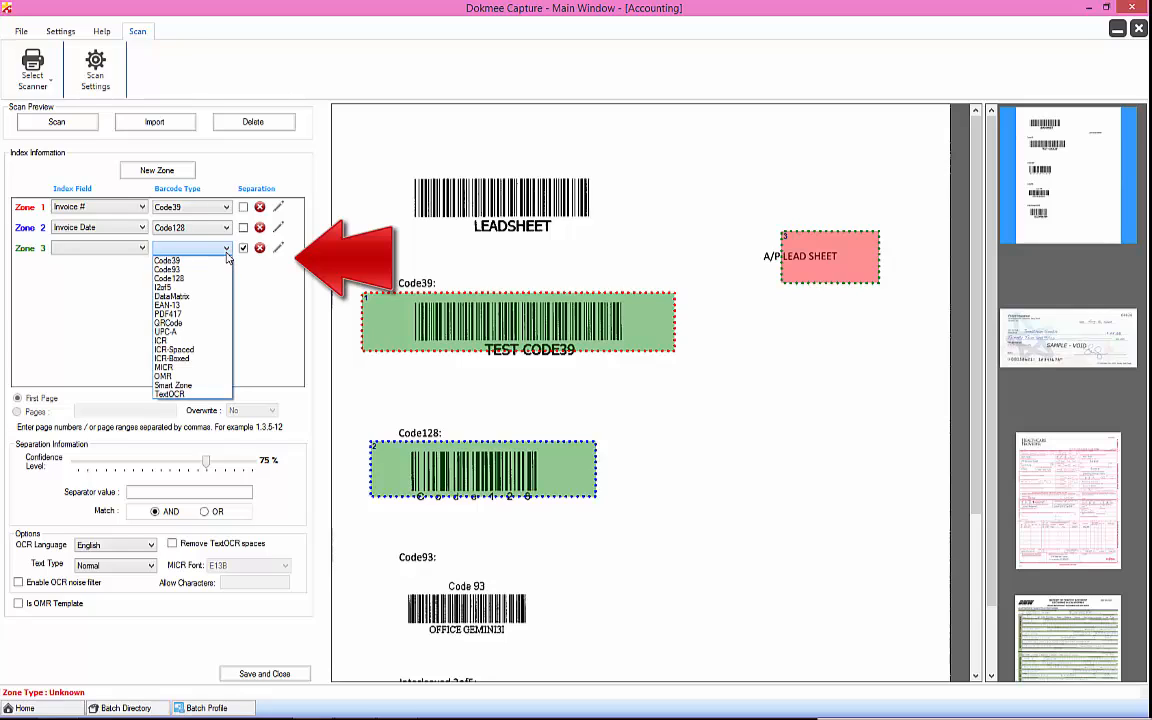
click(185, 394)
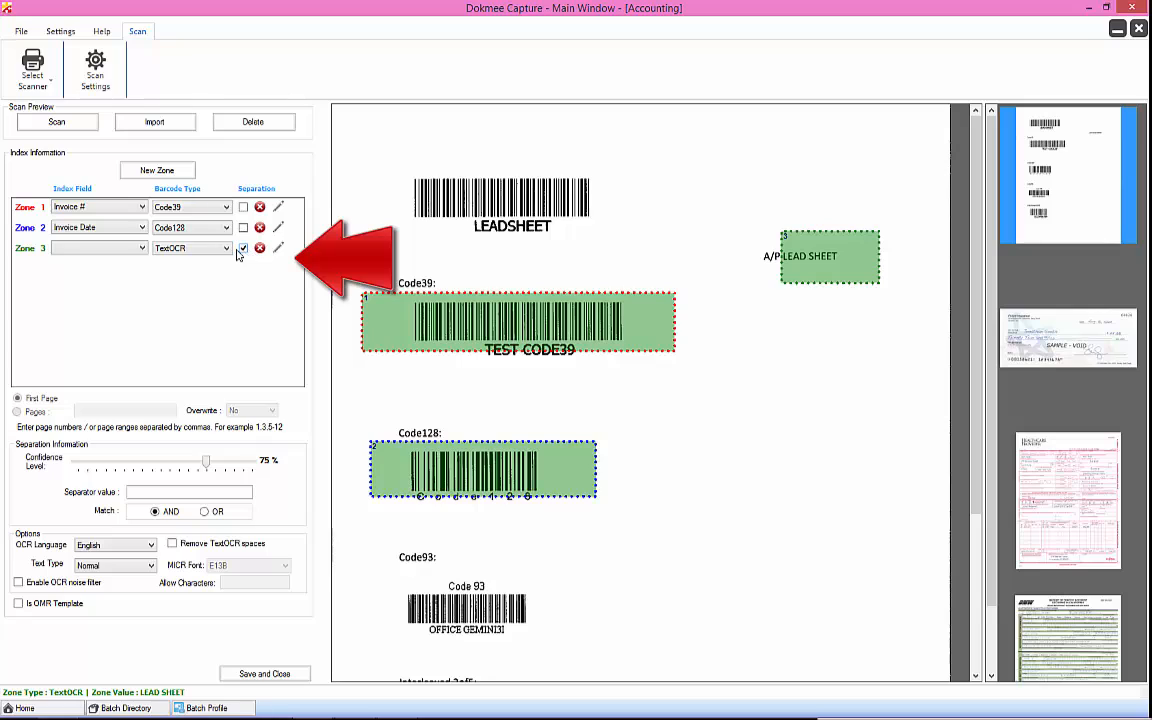
Step: Set zone 3's index field to None and enter Lead Sheet as its separator value
click(141, 249)
click(120, 258)
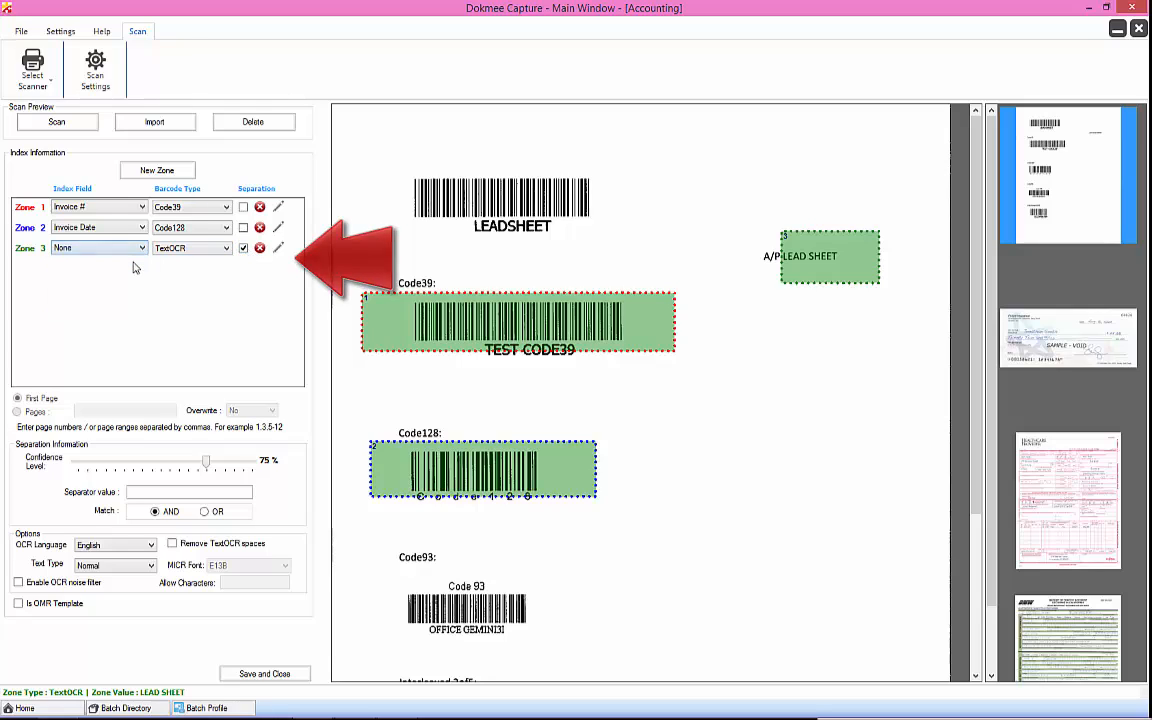
click(134, 491)
text(Lead Sheet)
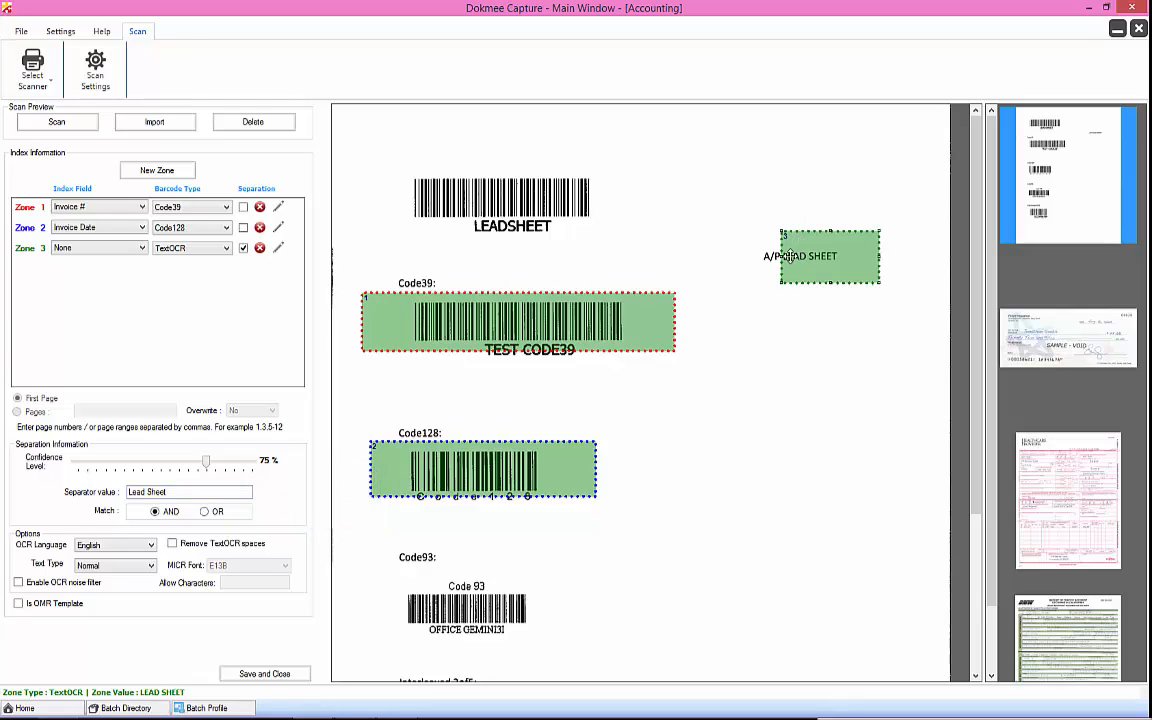
Step: Extend zone 3 to cover the whole A/P LEAD SHEET text and set its index field to Vendor Name
drag(781, 256, 748, 256)
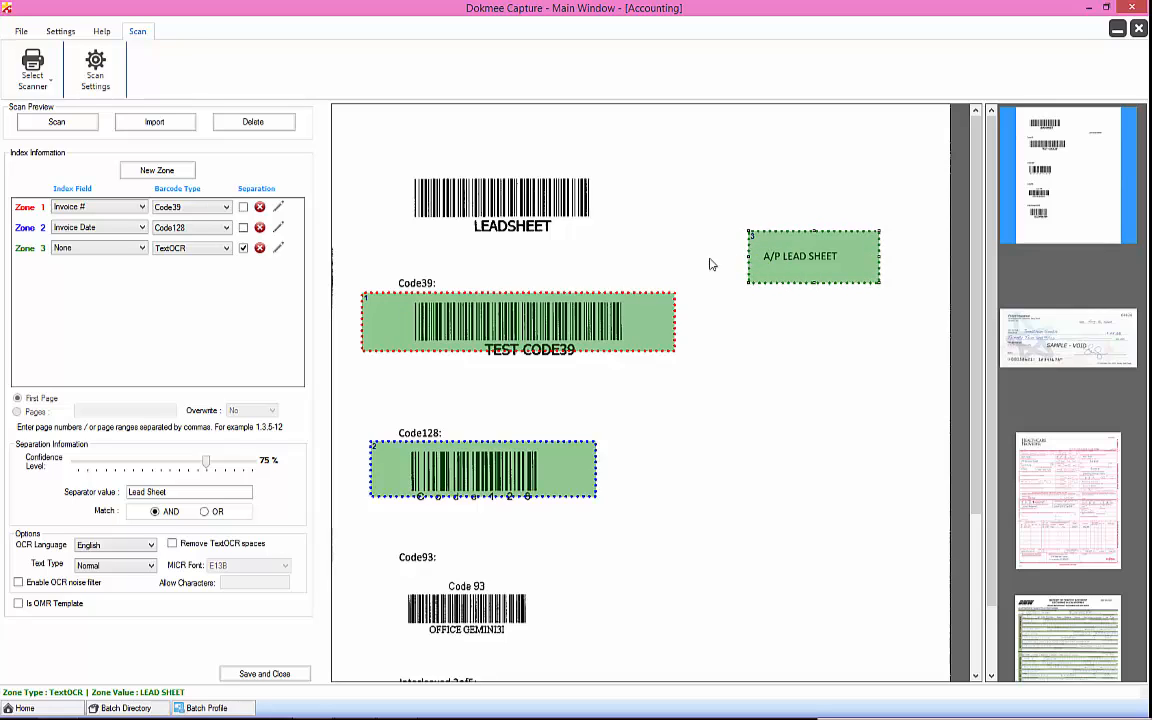
click(137, 249)
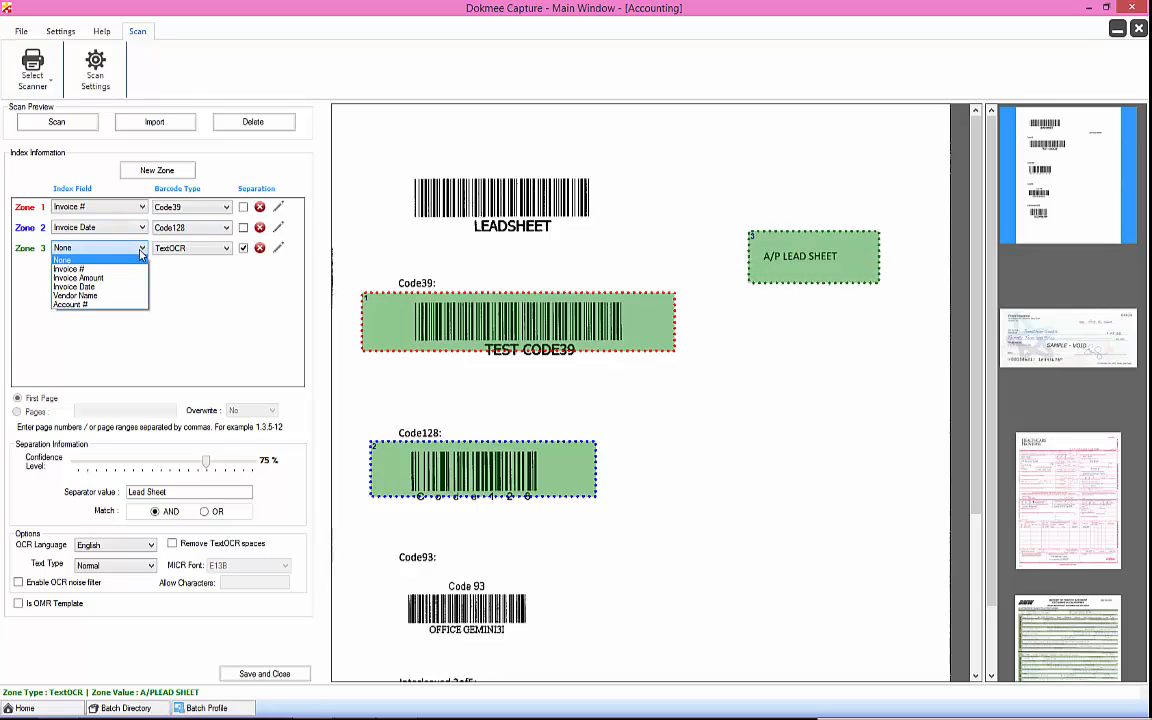
click(137, 295)
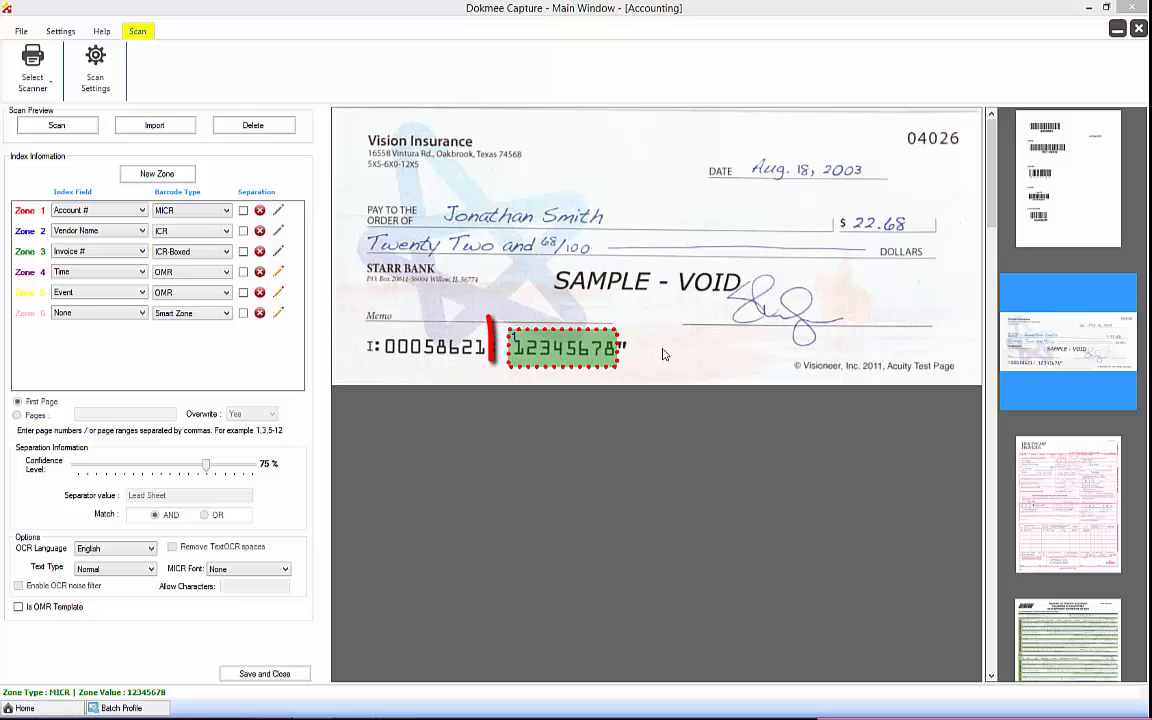
Step: Examine zone 1 on the check: its Account # index field, MICR barcode type, recognized value and MICR font choices
click(229, 211)
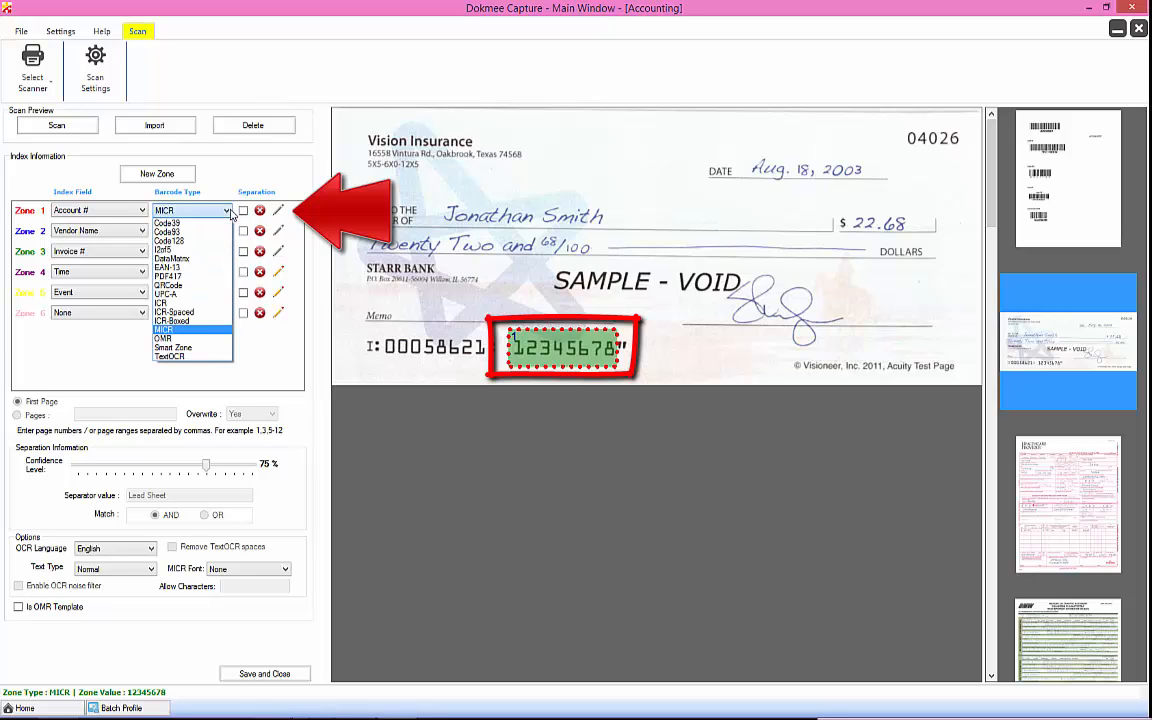
click(230, 211)
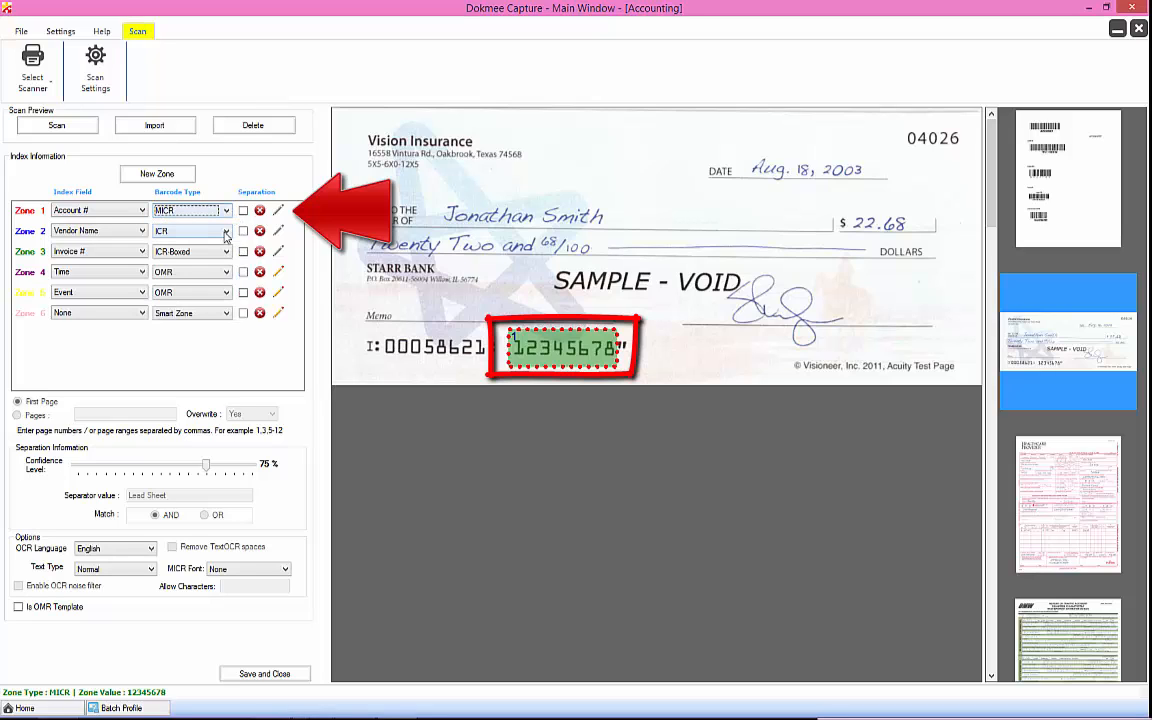
click(141, 211)
click(140, 216)
click(535, 348)
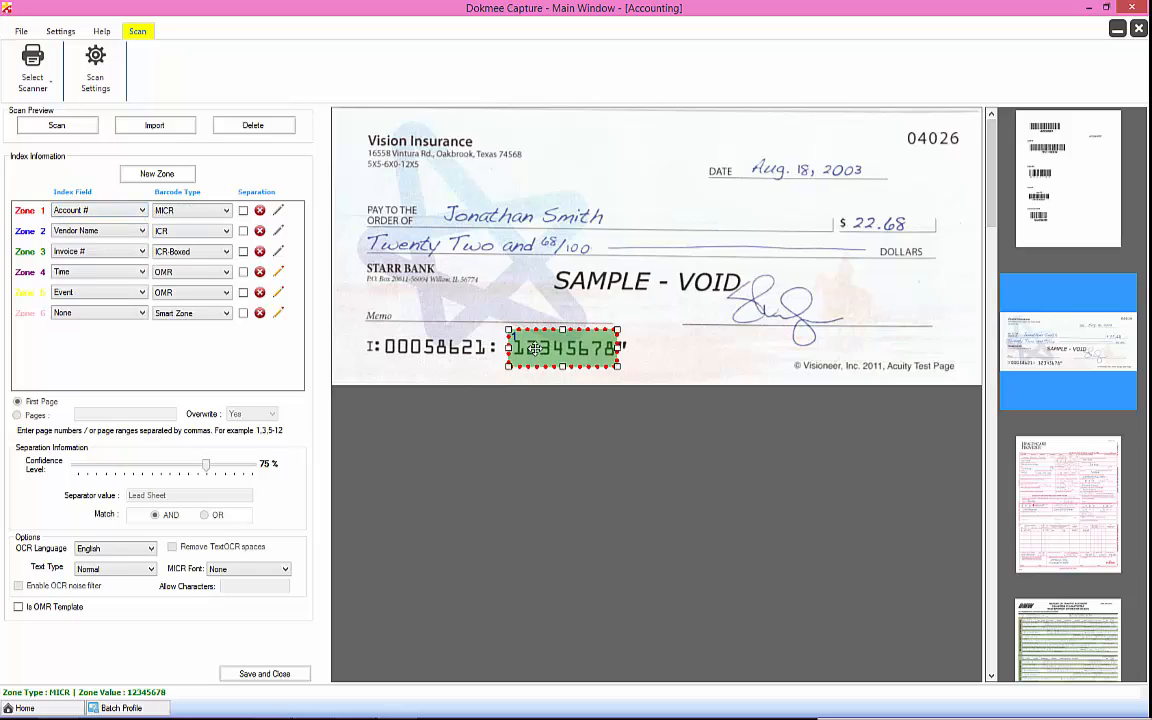
click(213, 572)
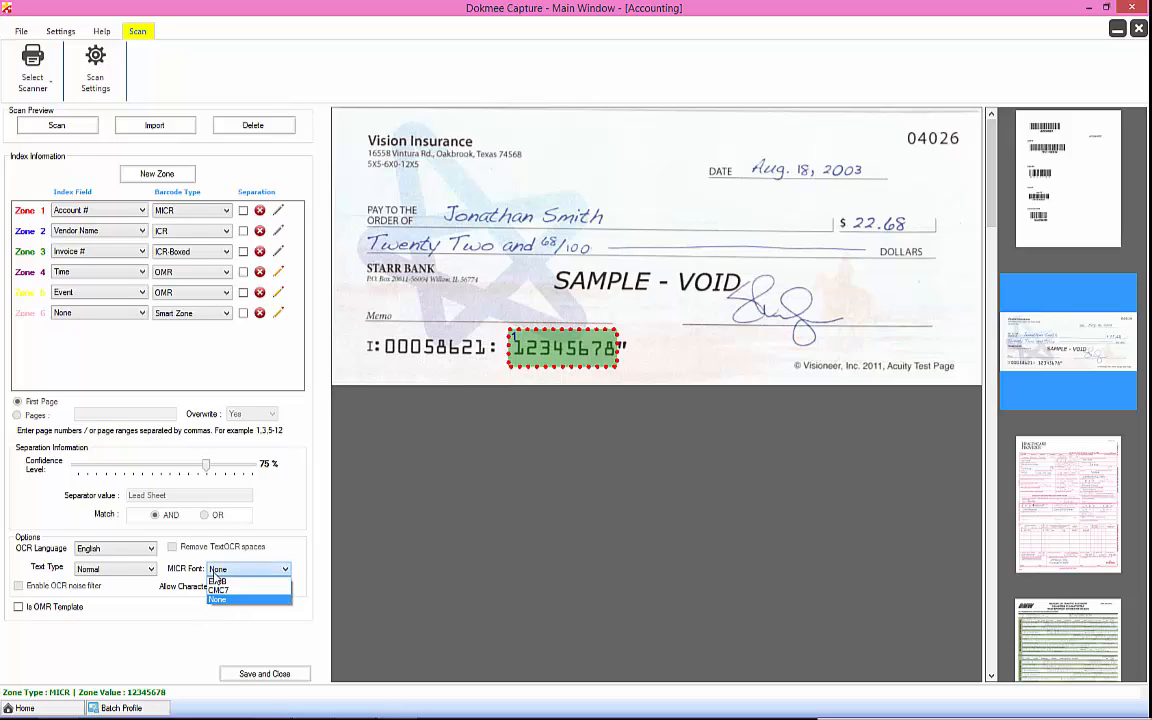
click(213, 574)
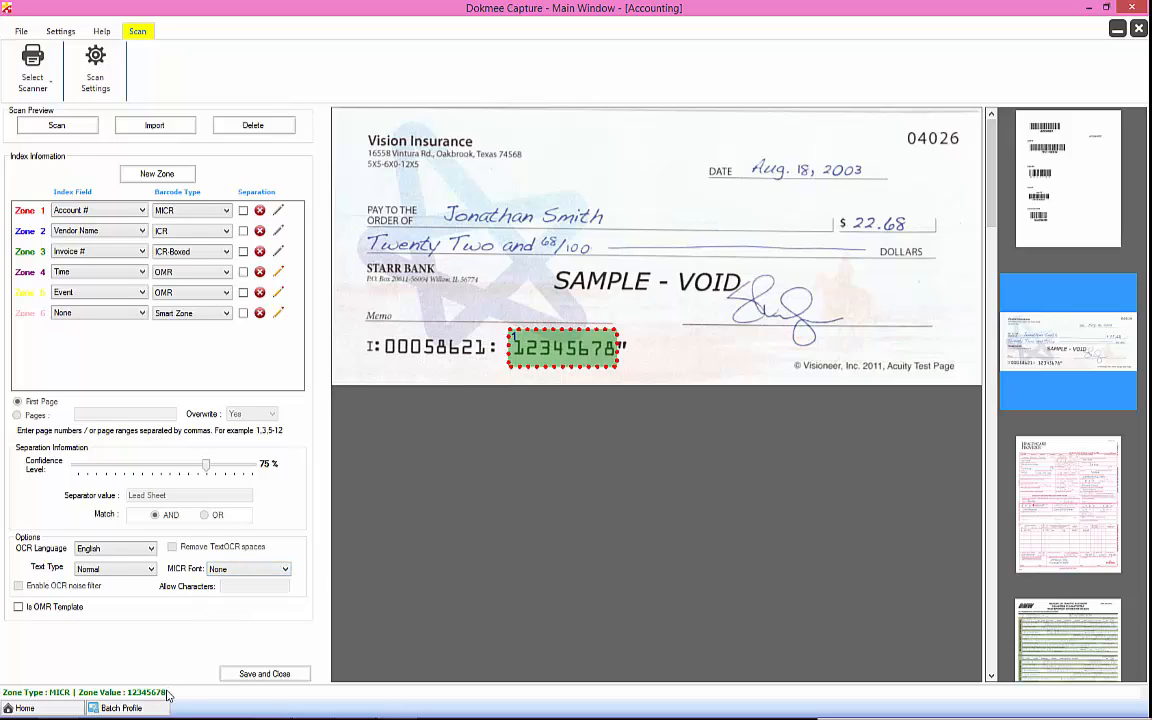
Step: Review zone 2's ICR barcode type and read its value from the handwritten city on the traffic accident report
click(185, 233)
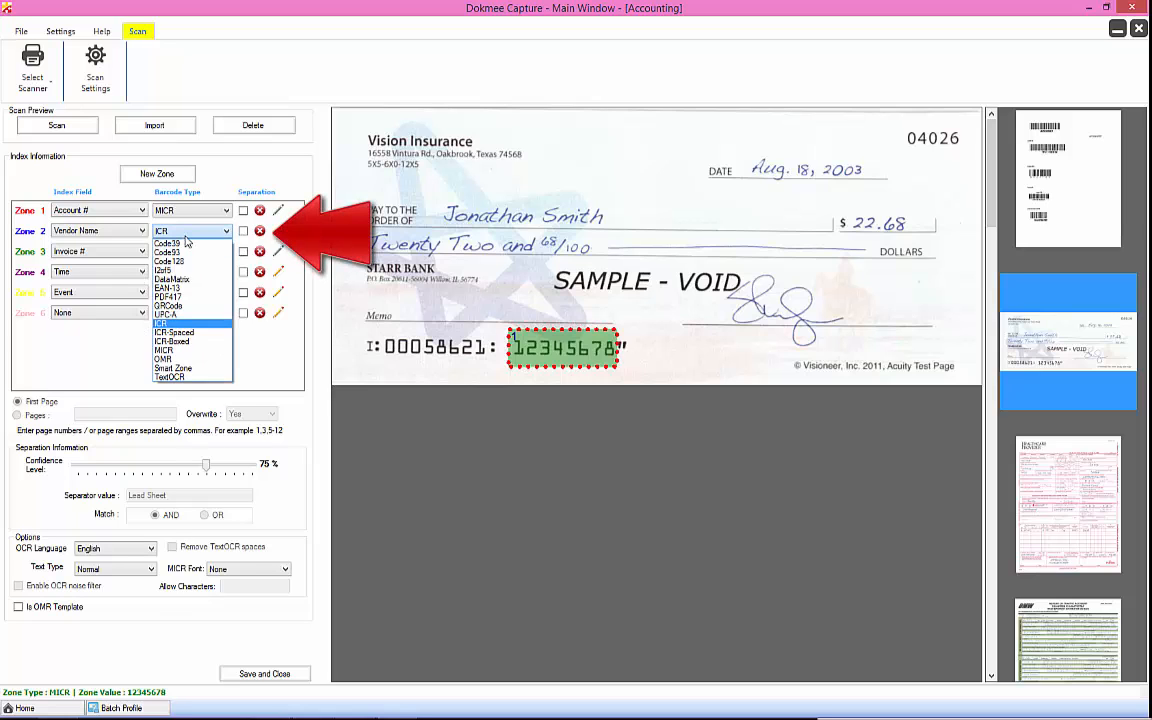
click(185, 236)
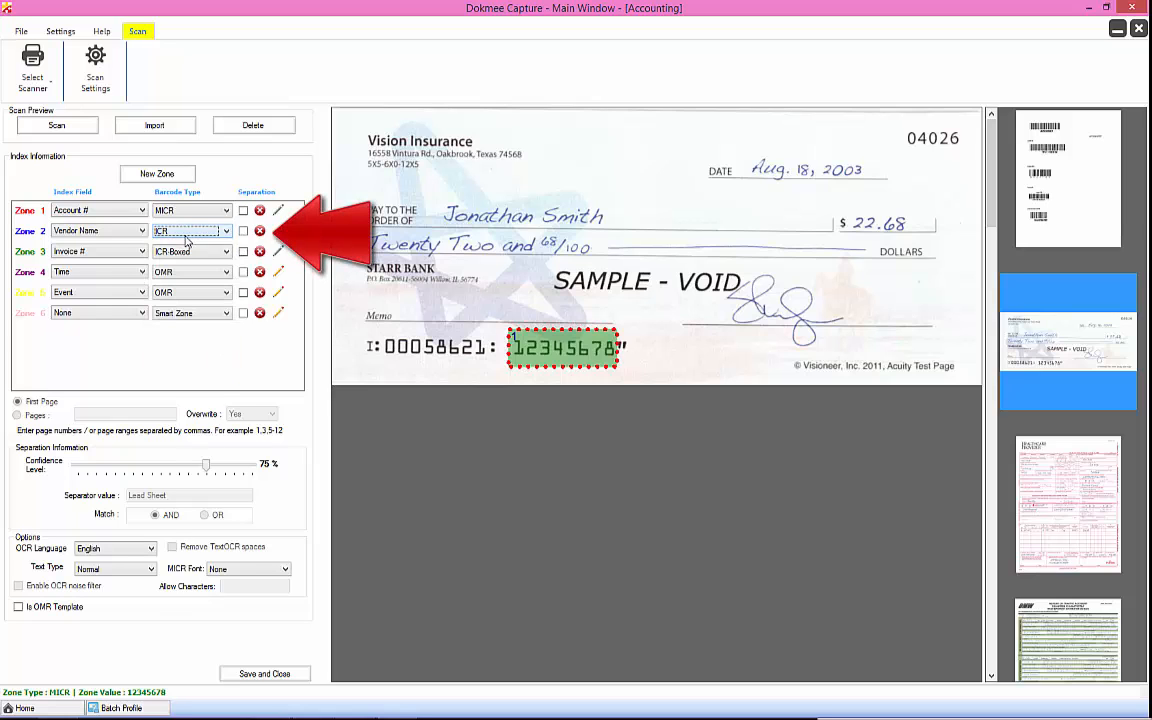
click(1052, 645)
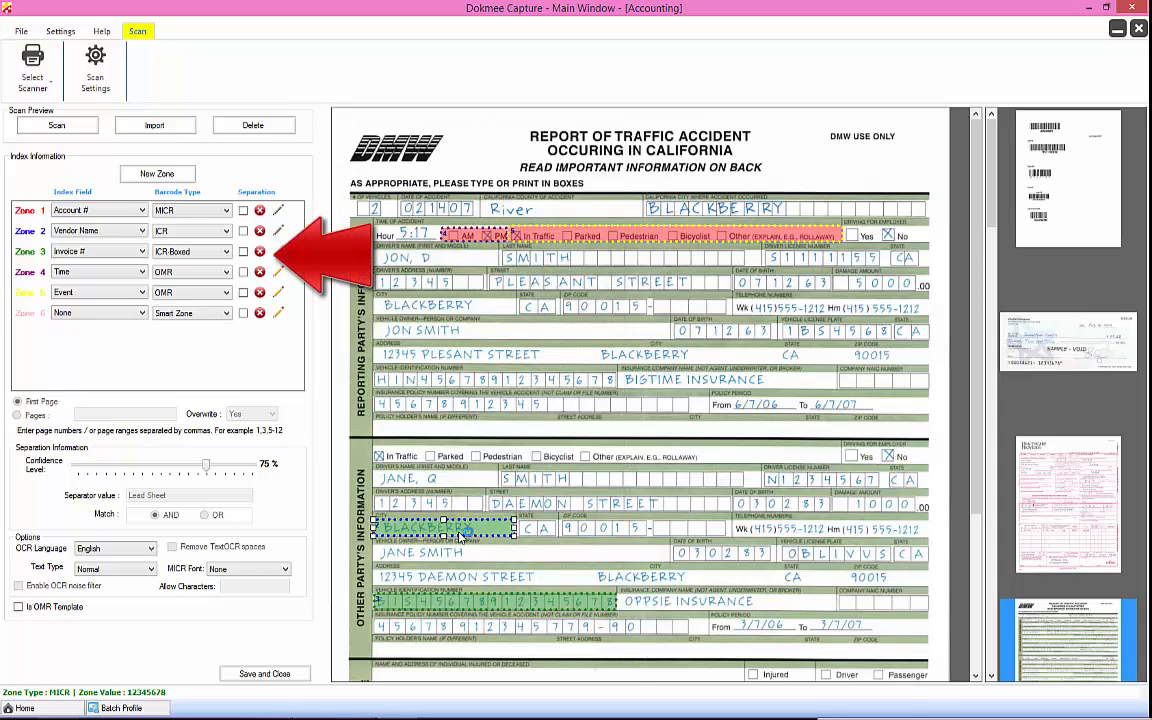
click(462, 535)
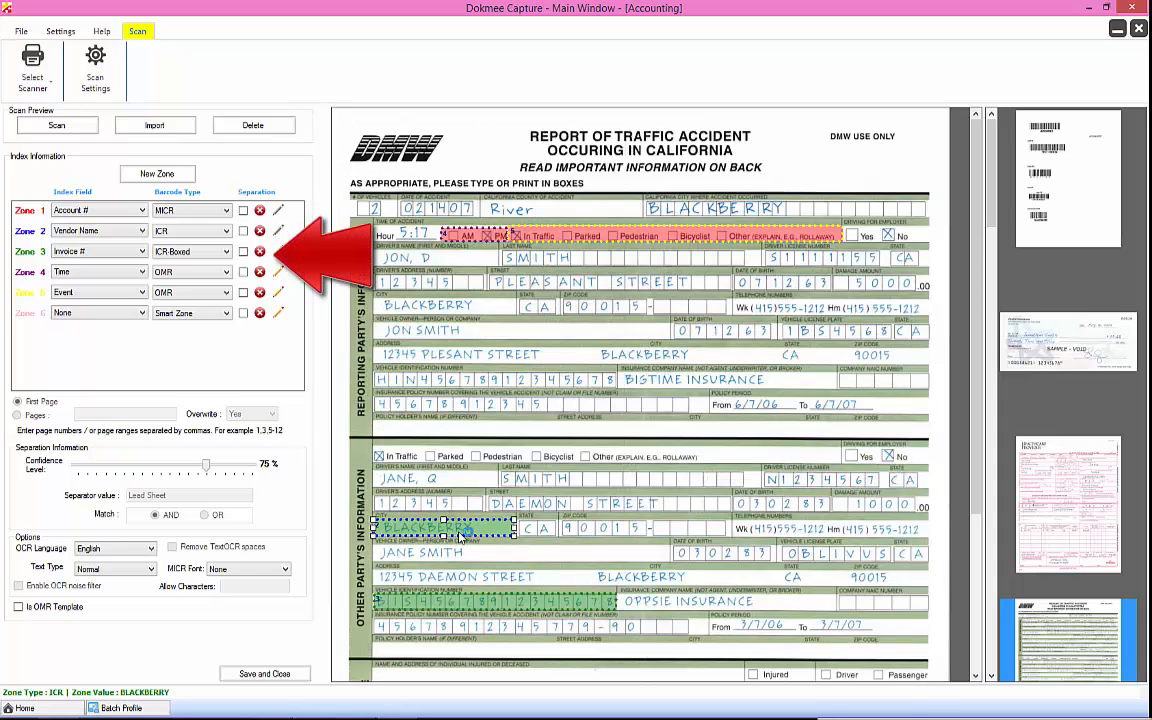
Step: Check zone 3's ICR-Boxed type and its value on the vehicle identification number, and review the barcode types available for zone 2
click(195, 253)
click(195, 253)
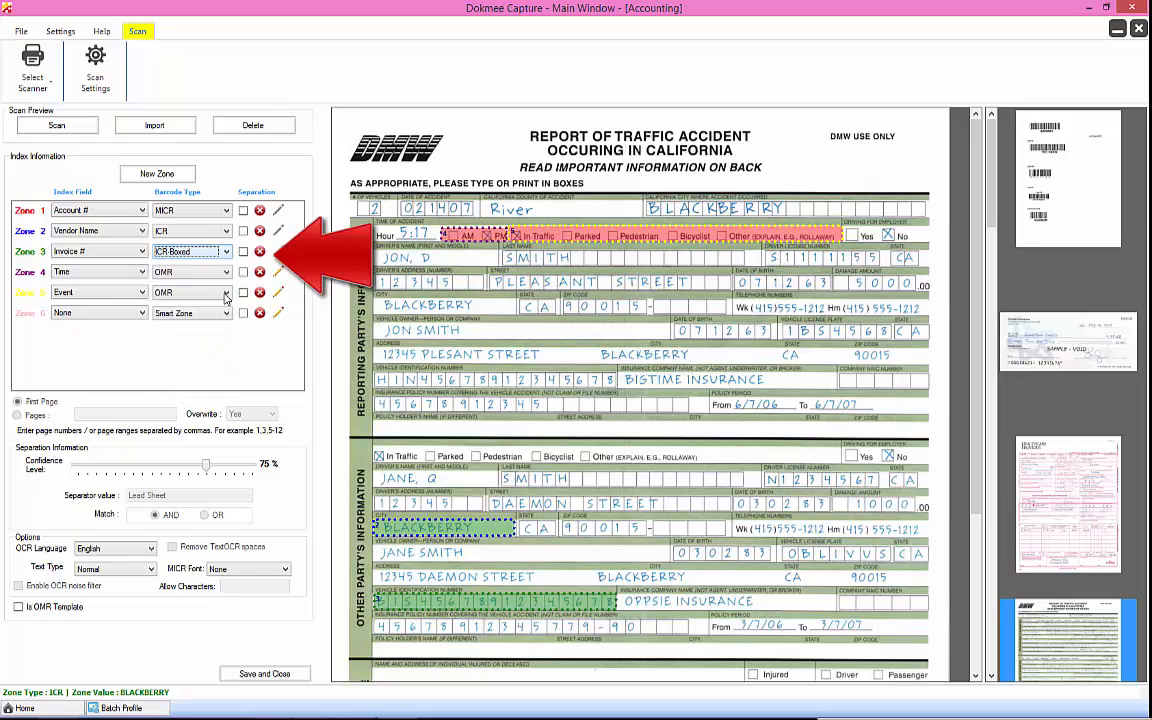
click(380, 602)
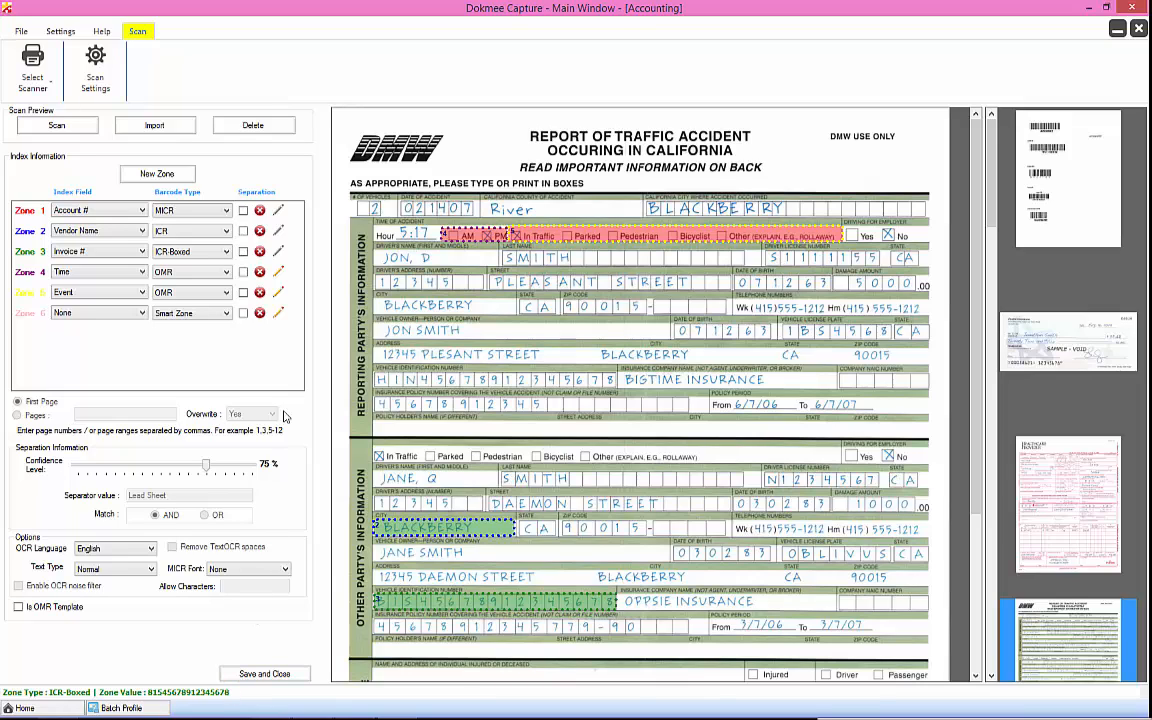
click(207, 234)
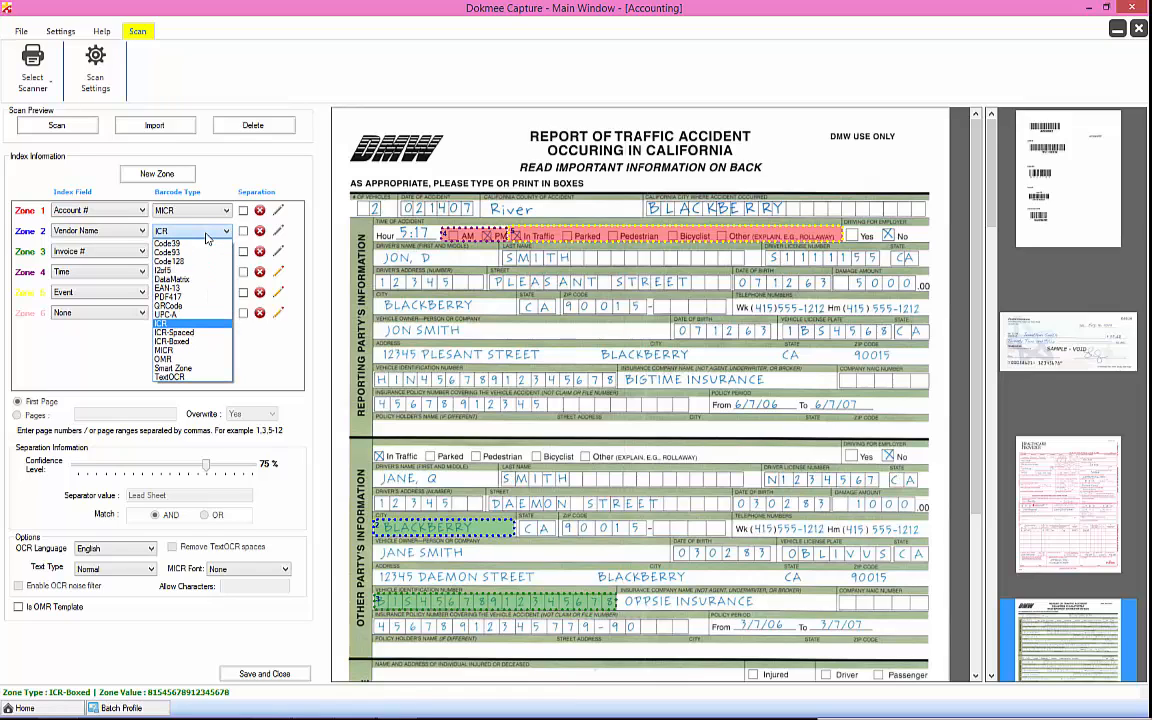
click(284, 344)
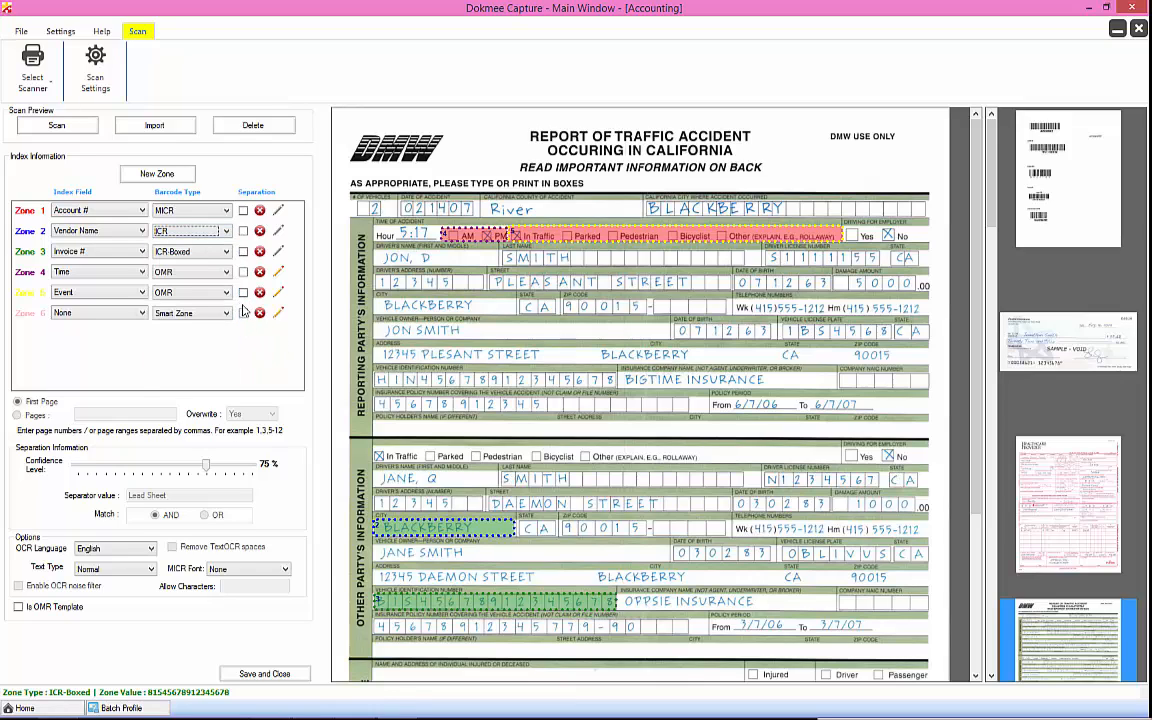
Step: Inspect zone 4 over the AM/PM checkboxes and review its OMR barcode type
click(459, 235)
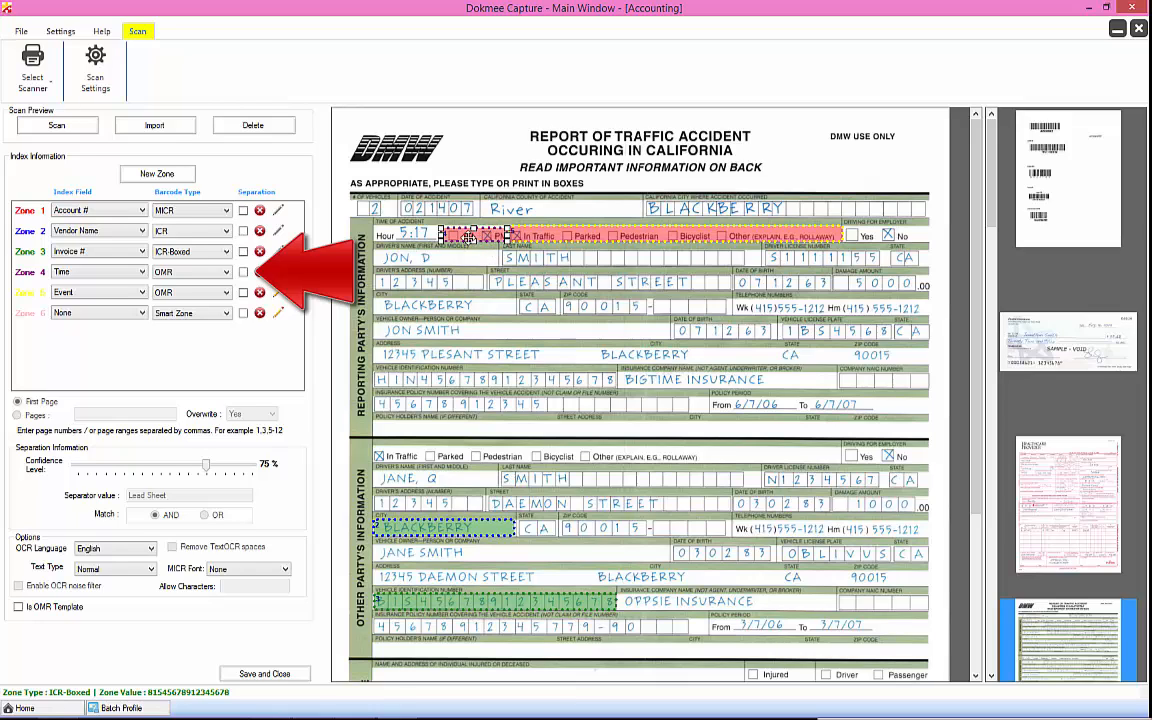
click(220, 272)
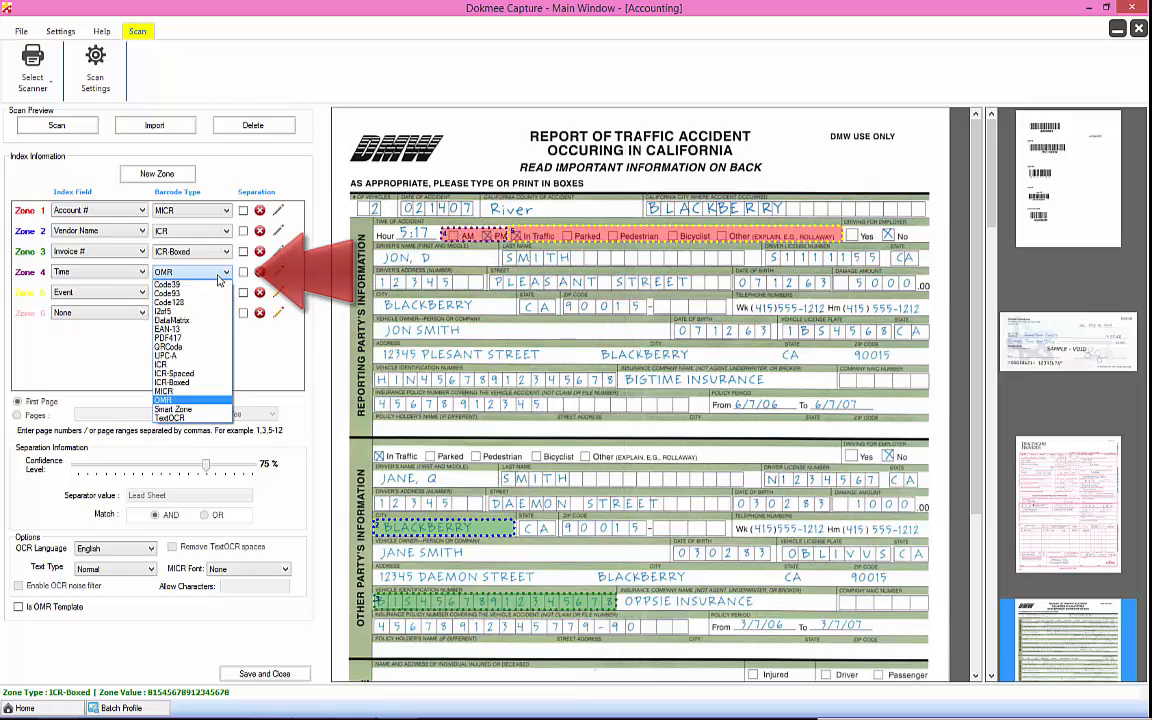
click(220, 276)
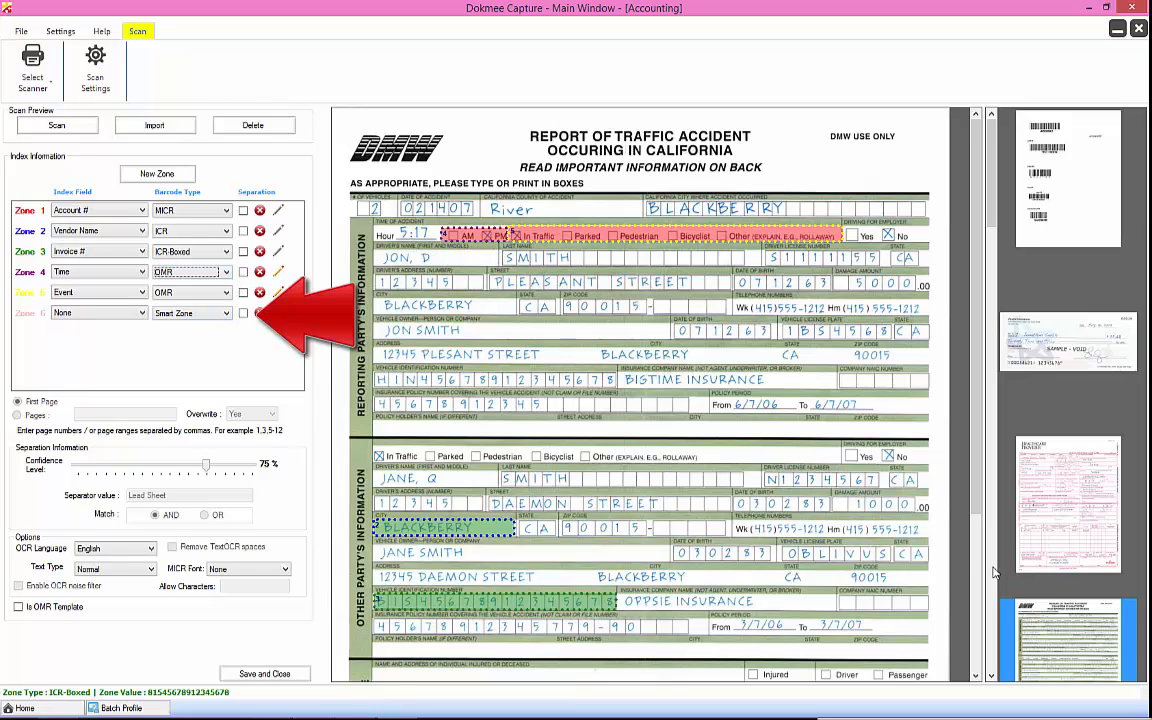
Step: Open the Stonewood Grill sale receipt and review zone 6's value and Smart Zone barcode type
scroll(1081, 614, down, 3)
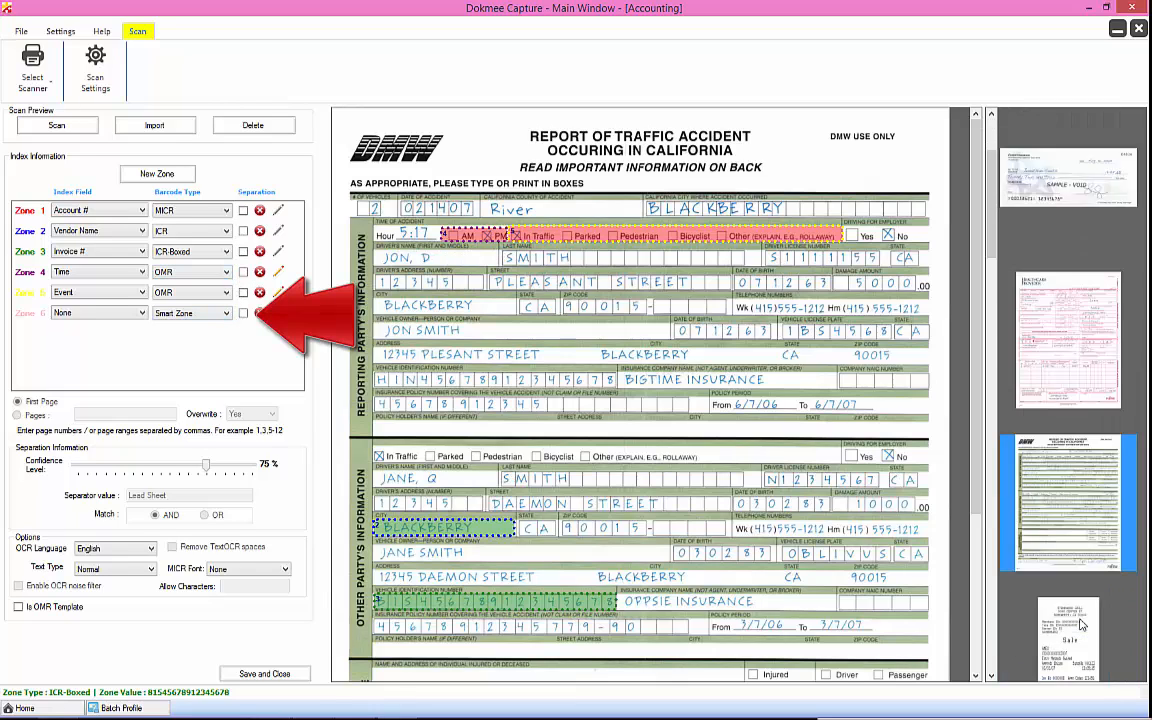
click(1080, 618)
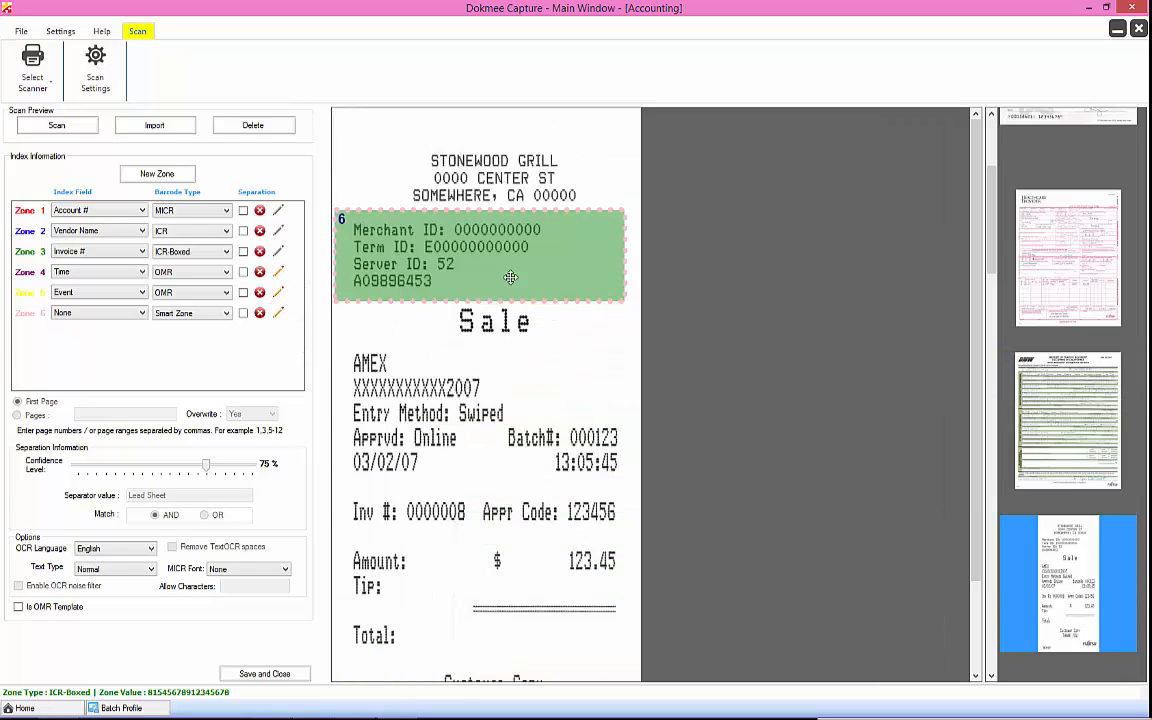
click(211, 316)
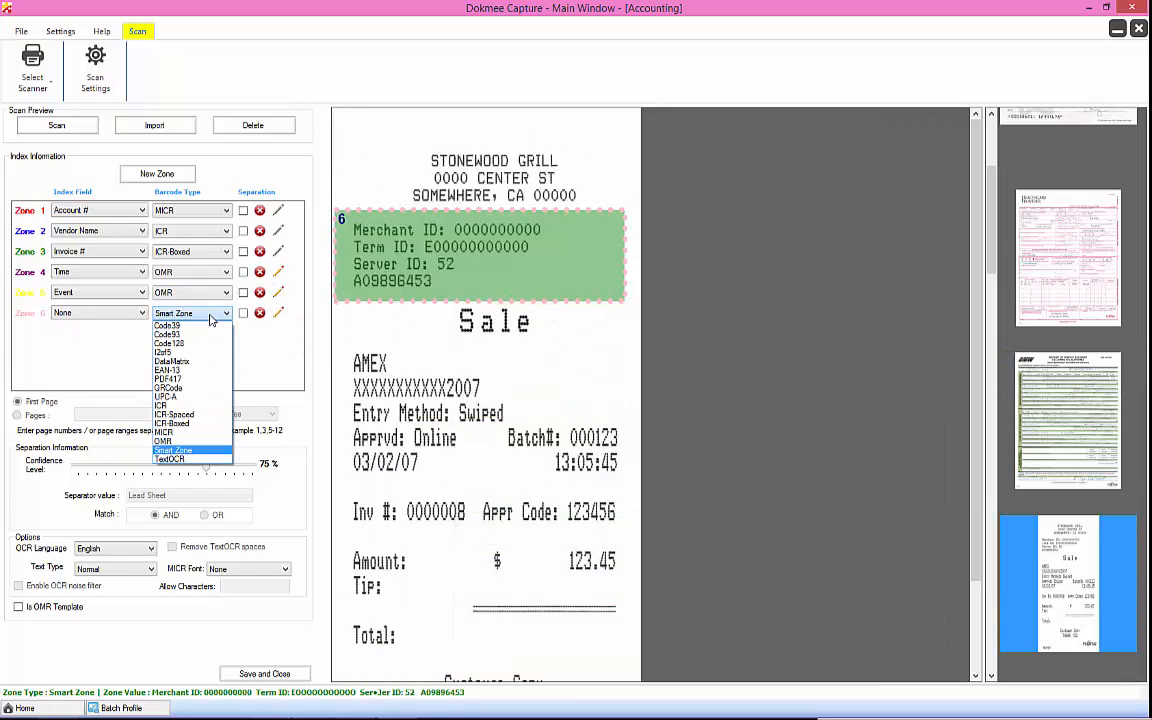
click(211, 315)
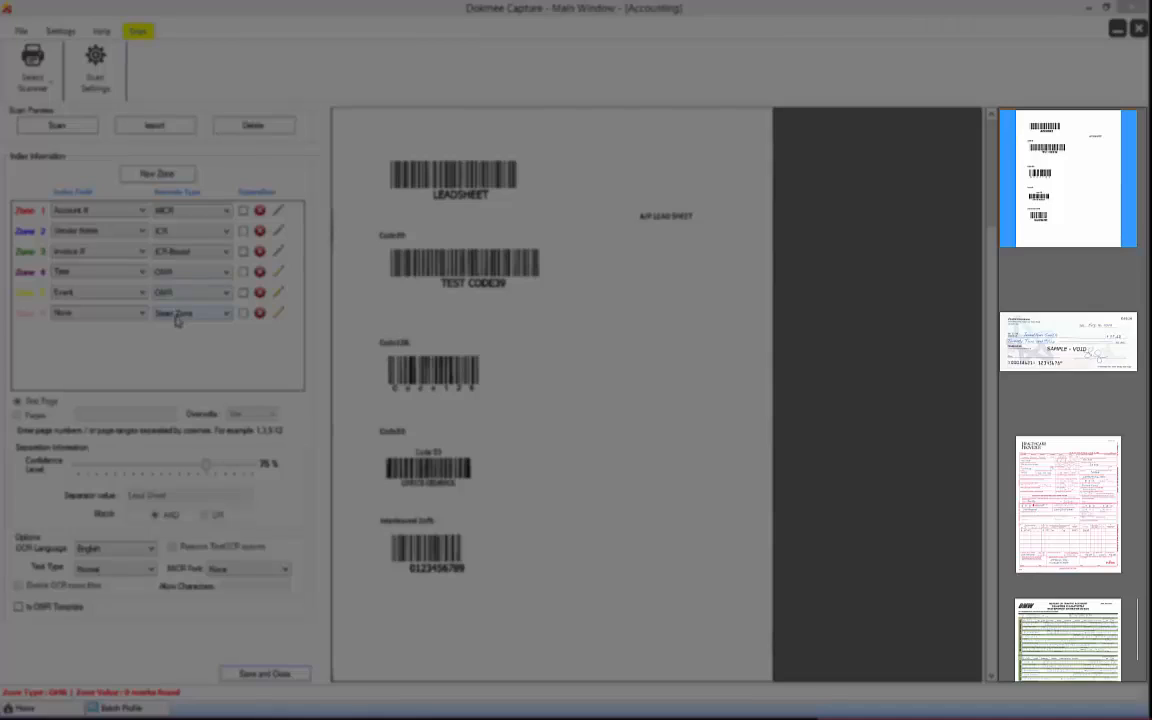
Step: Add a new zone on the itemized Stonewood Grill & Tavern receipt and delete that zone again
click(1060, 344)
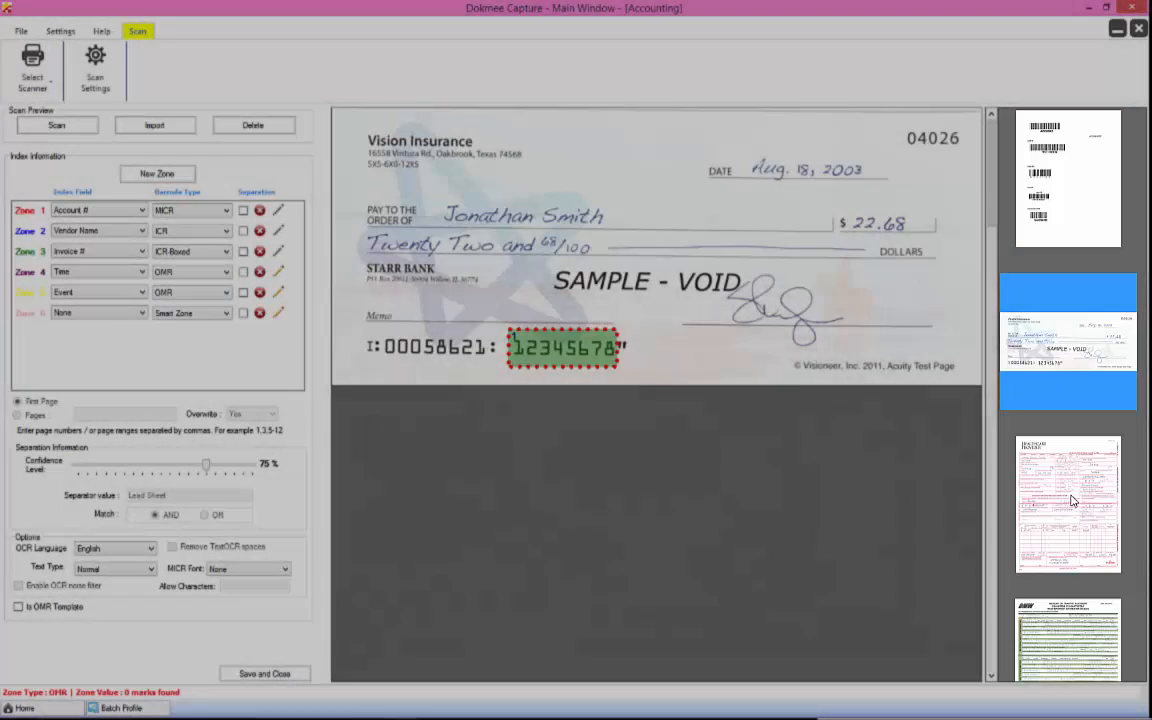
click(1071, 513)
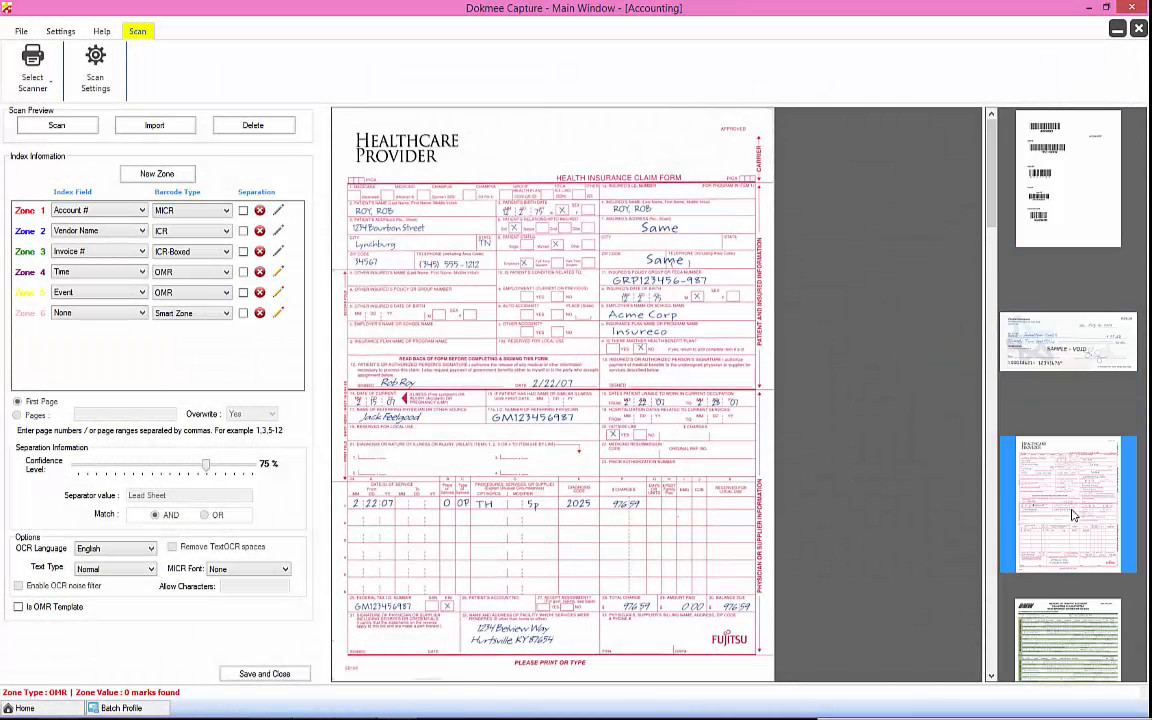
click(1078, 620)
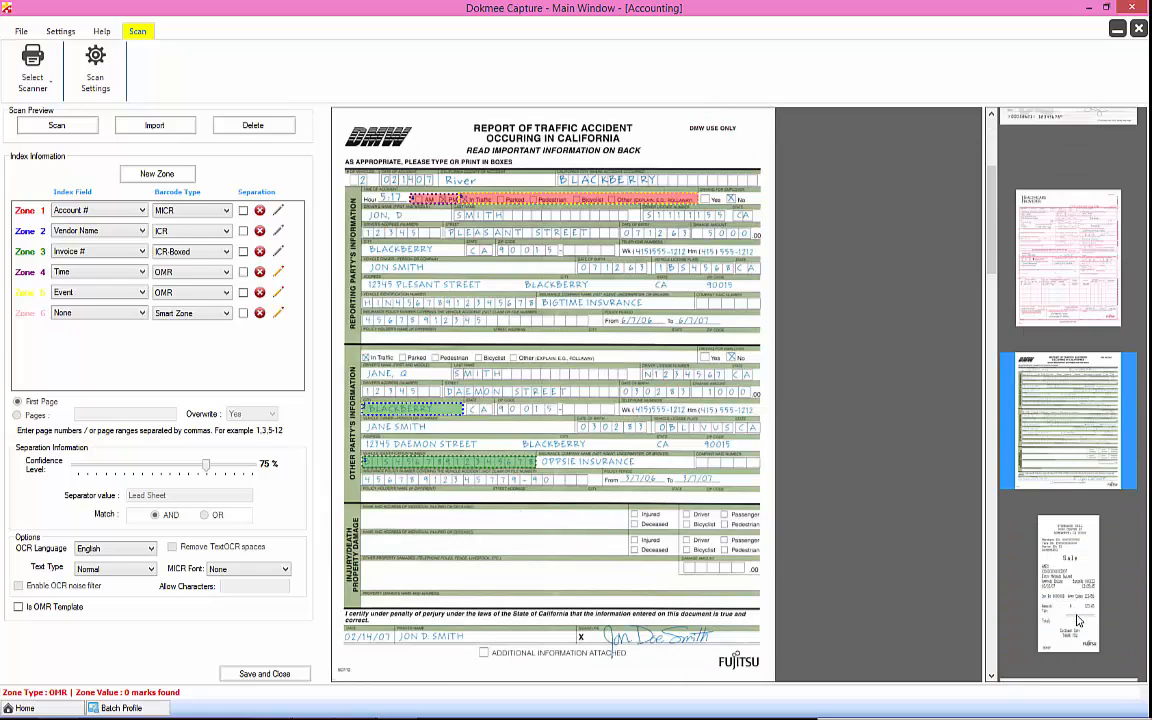
scroll(1078, 620, down, 3)
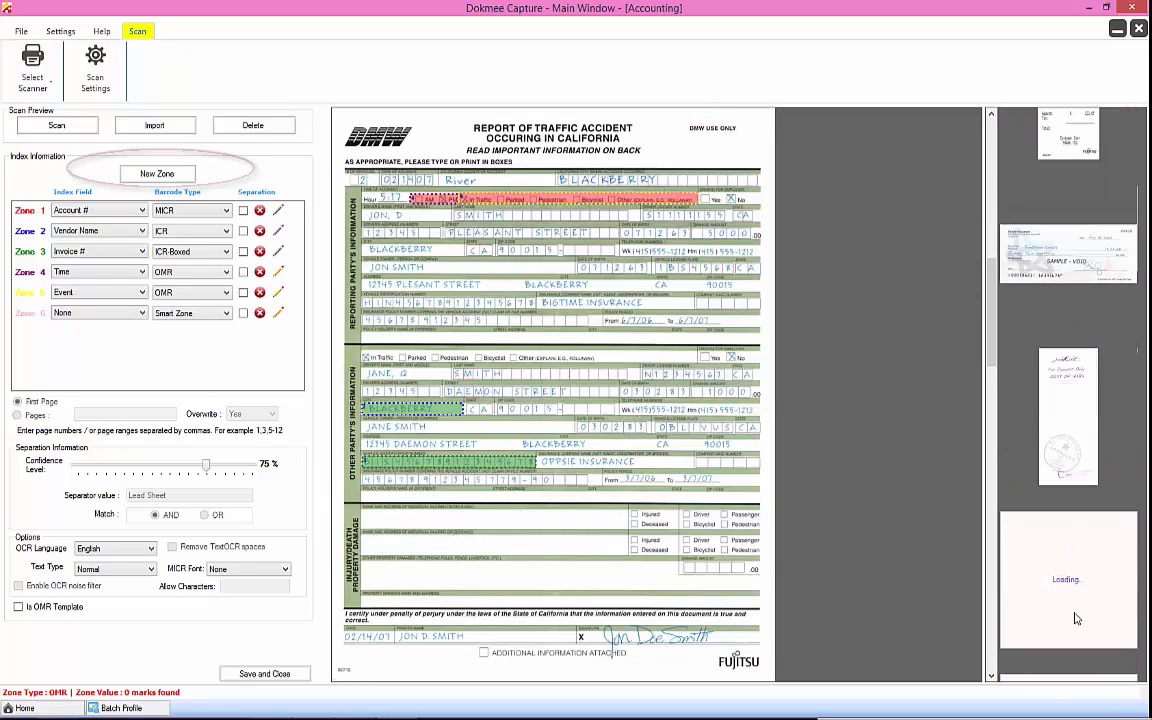
click(1068, 580)
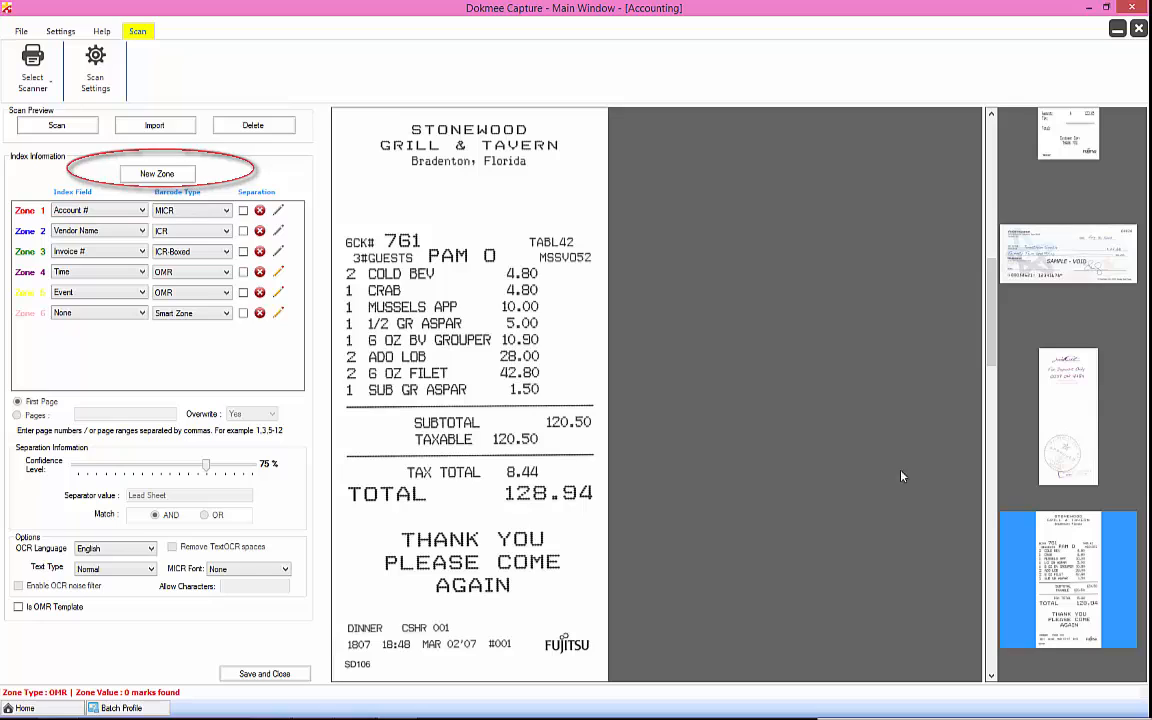
click(145, 173)
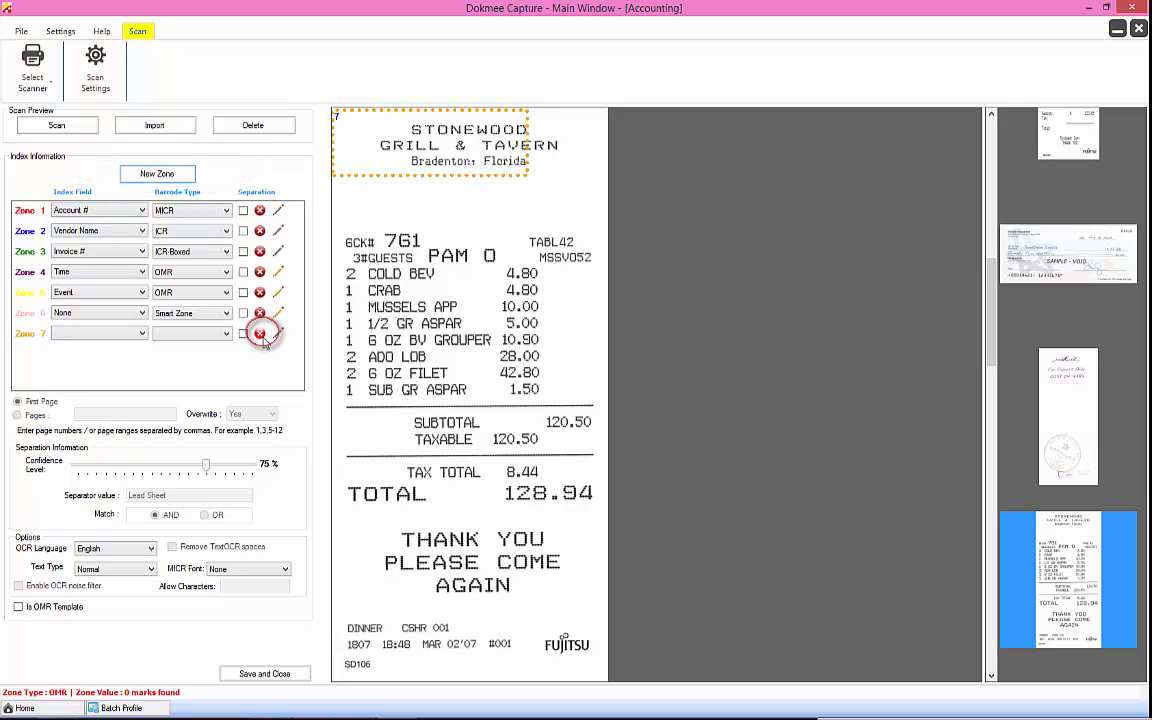
click(260, 335)
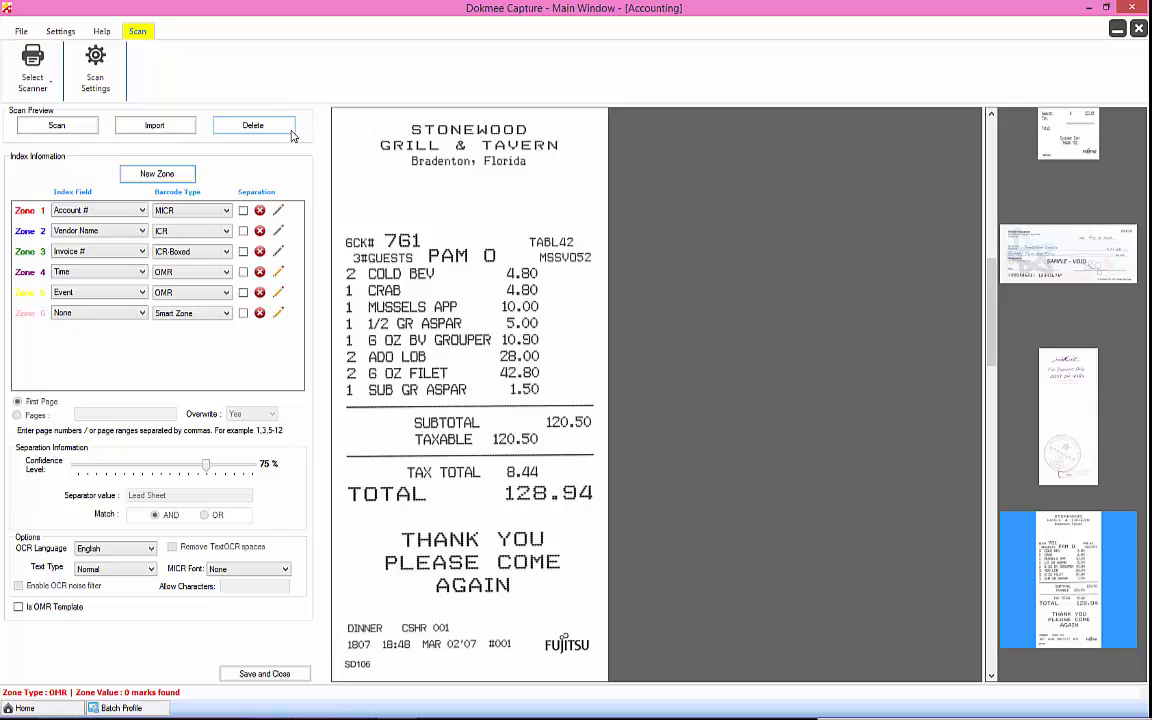
Step: Clear all sample pages and zones from the scan preview and close the template without saving
click(253, 126)
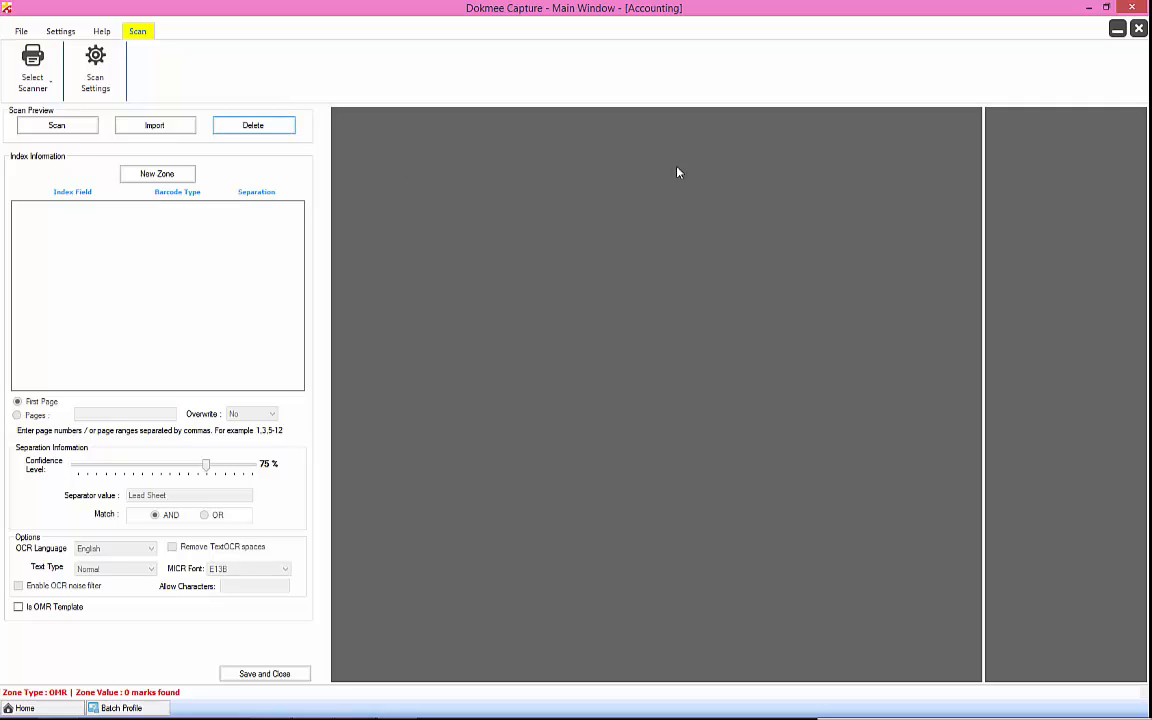
click(1139, 29)
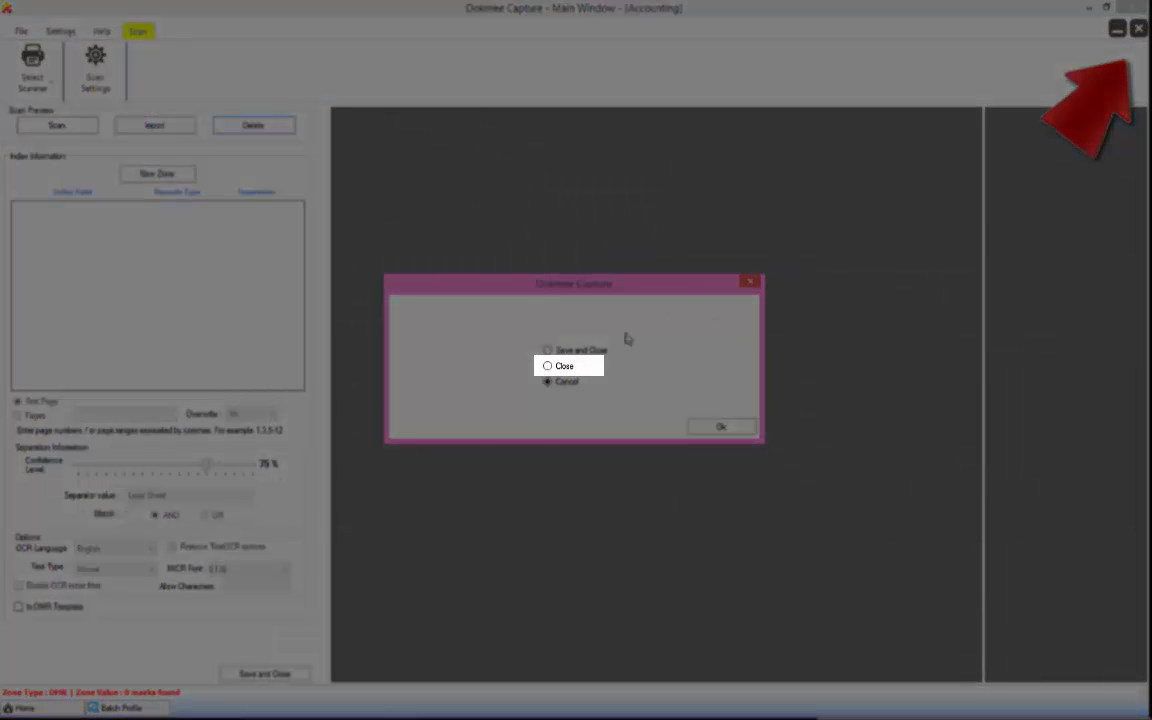
click(547, 367)
click(700, 427)
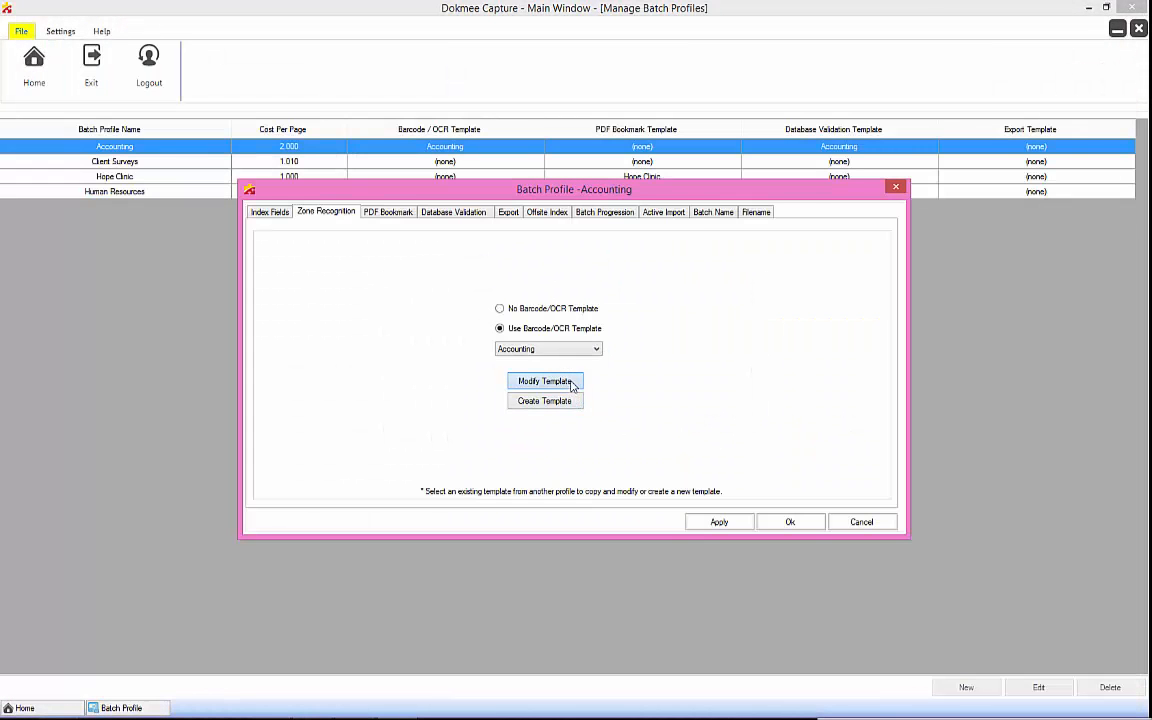
Step: Reopen the Accounting template for modification, display the check page, and save and close the template
click(572, 383)
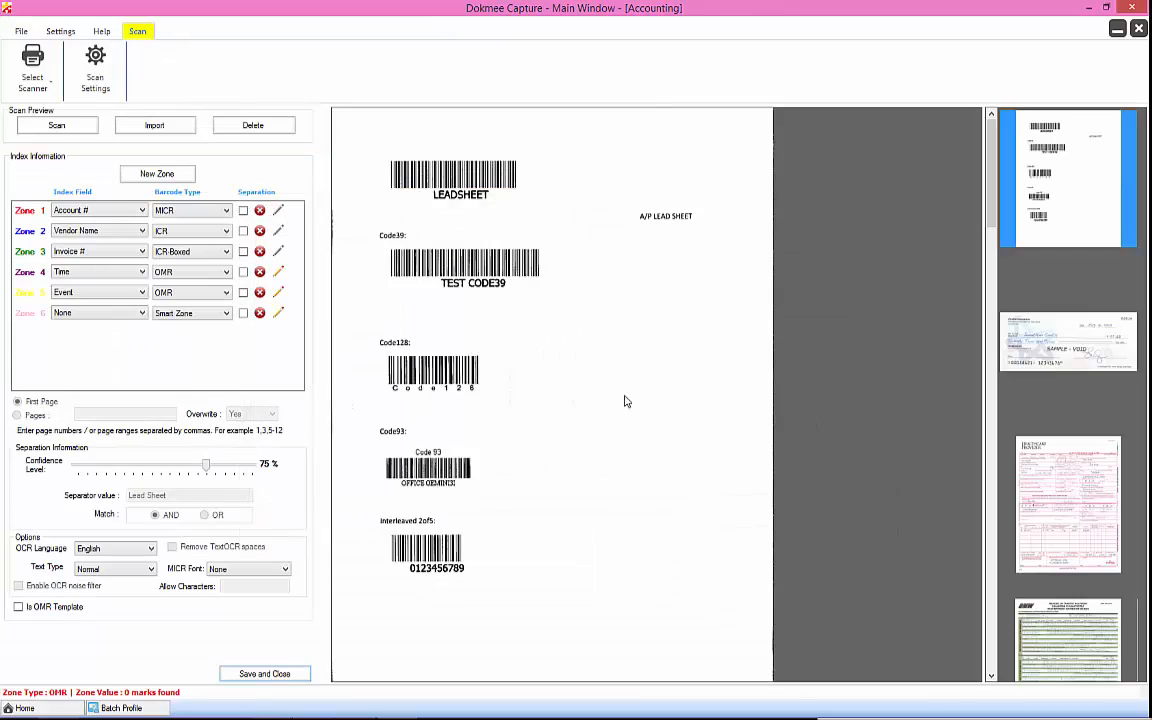
click(1045, 359)
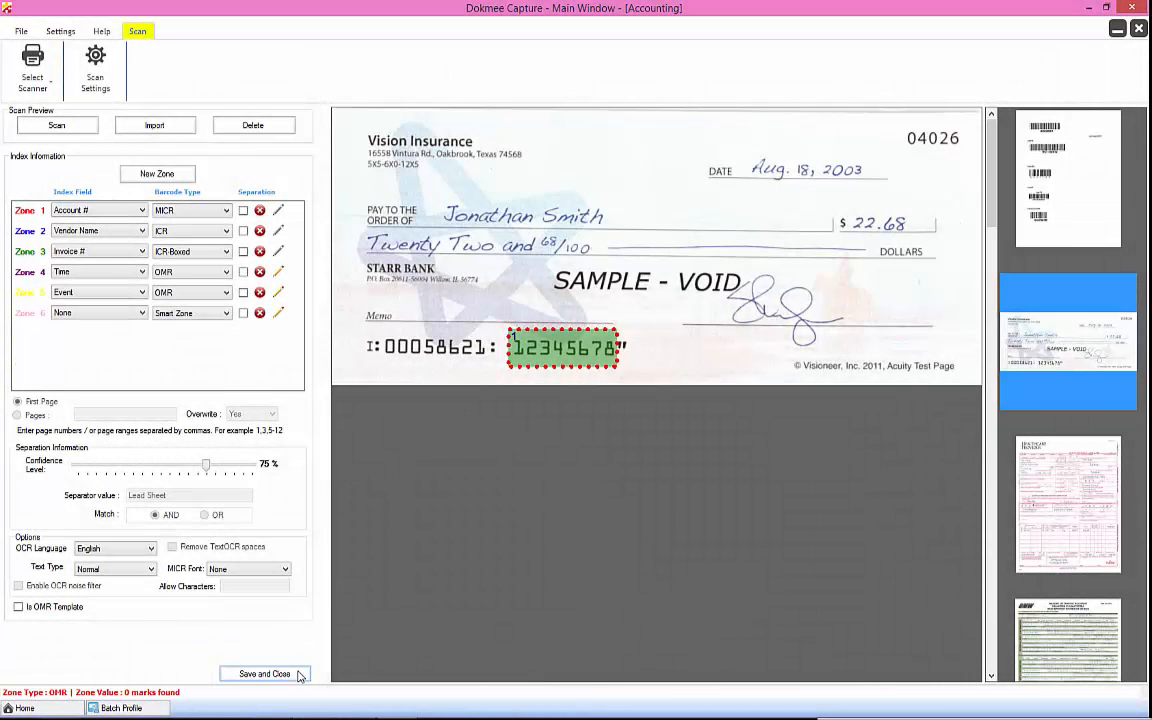
click(265, 674)
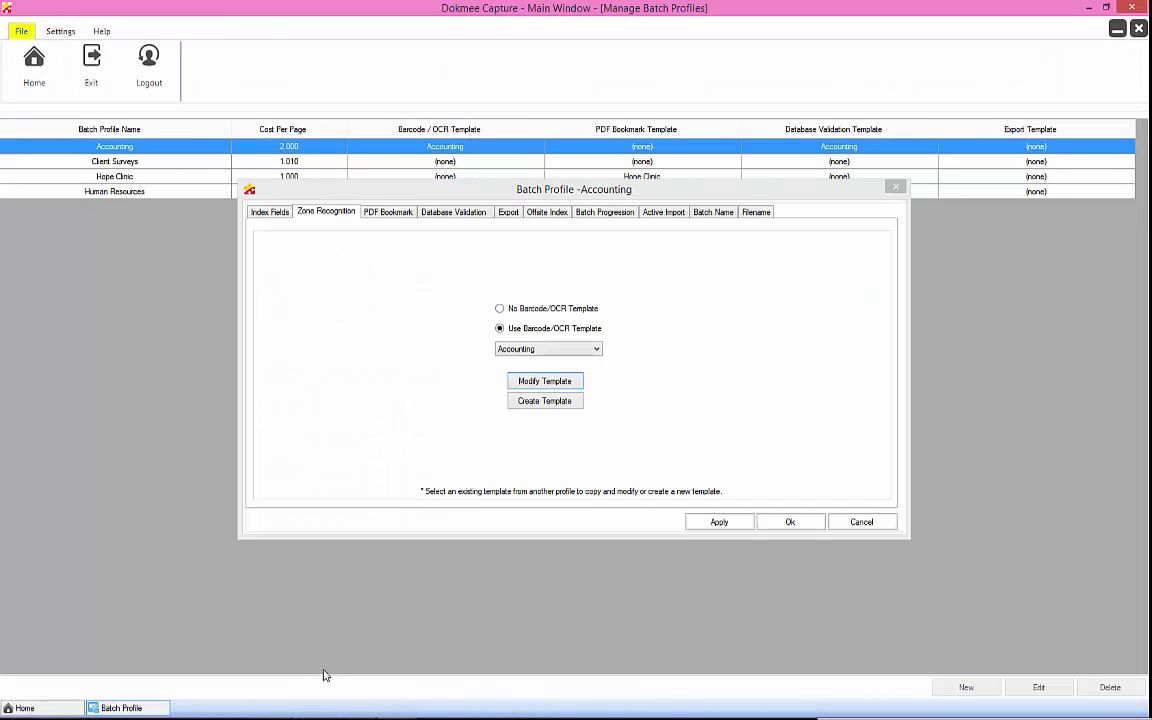